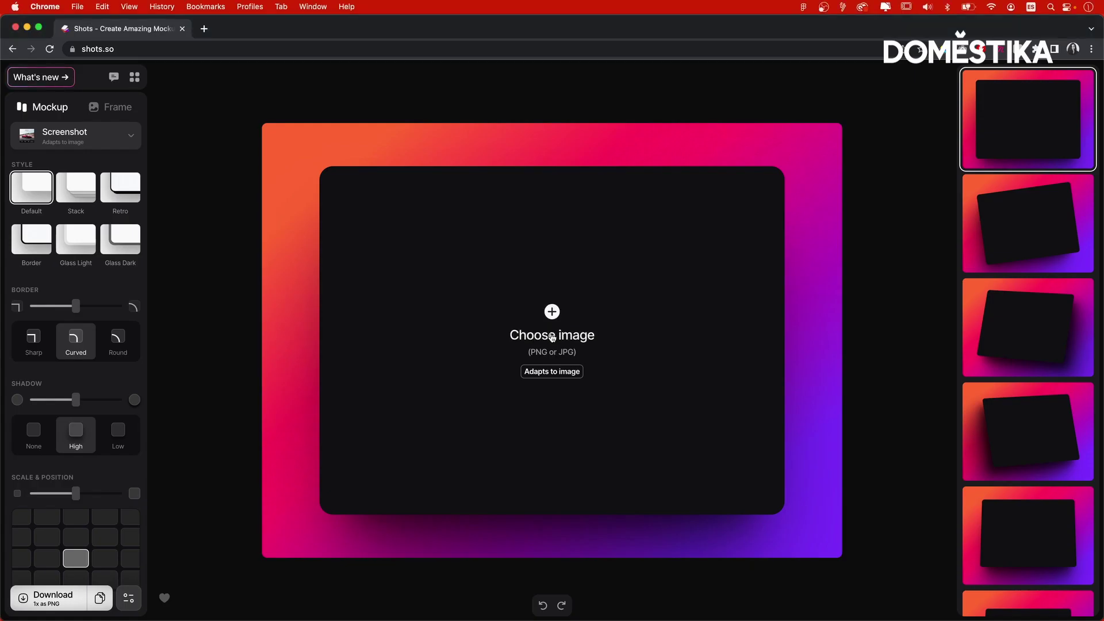
Load the "report cover" image from the Domestika AI folder into the mockup.
left_click(552, 337)
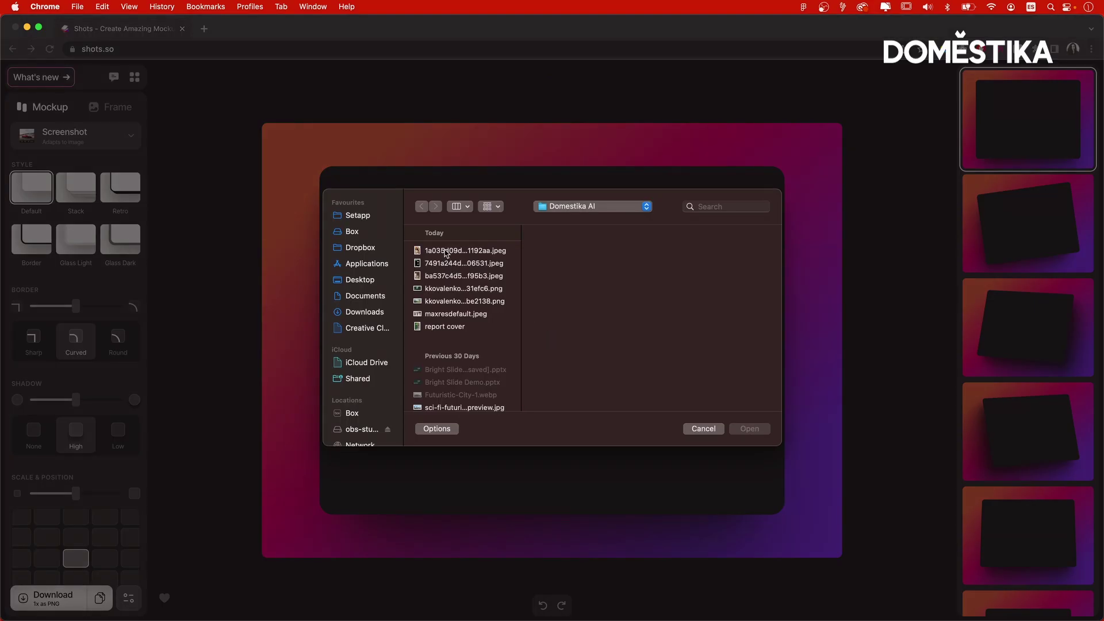
left_click(439, 328)
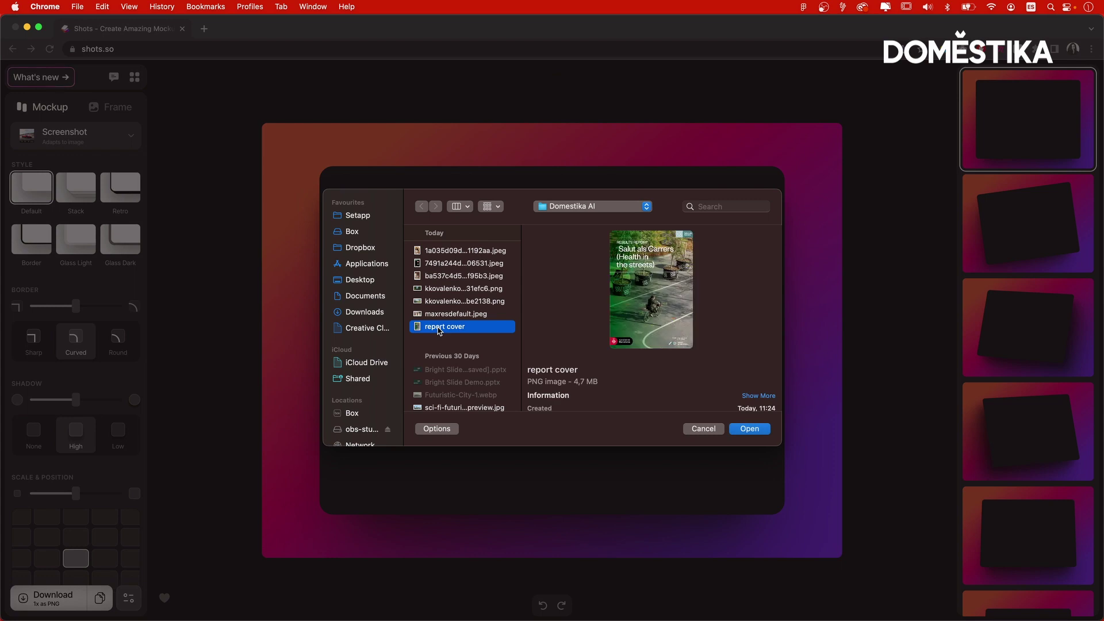
double_click(439, 327)
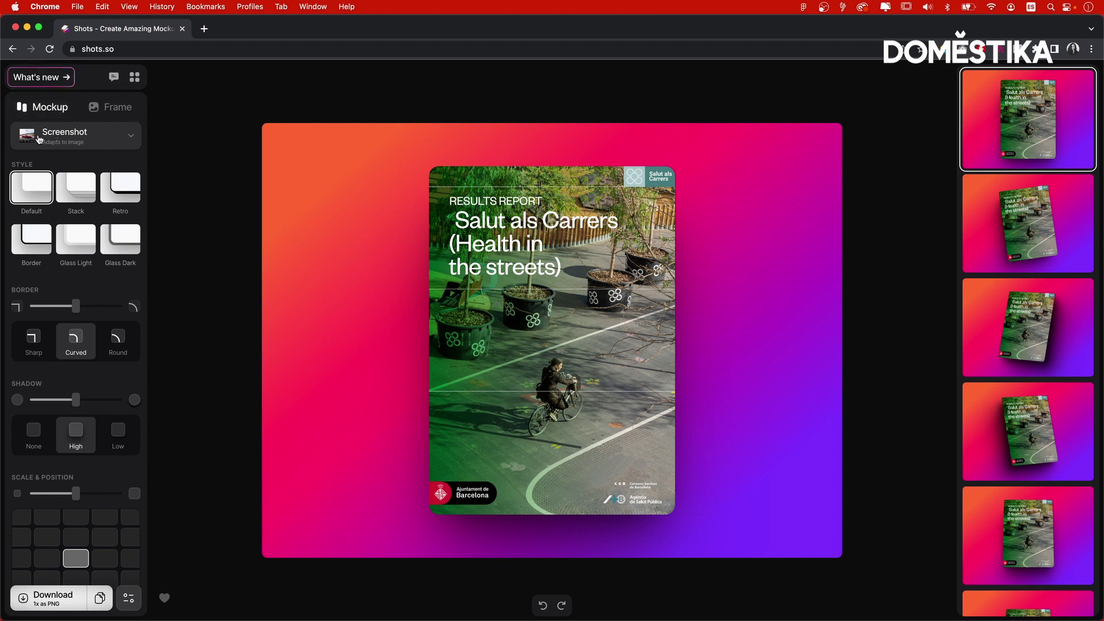
Look over the frame settings and browse the full range of available mockup devices.
left_click(118, 109)
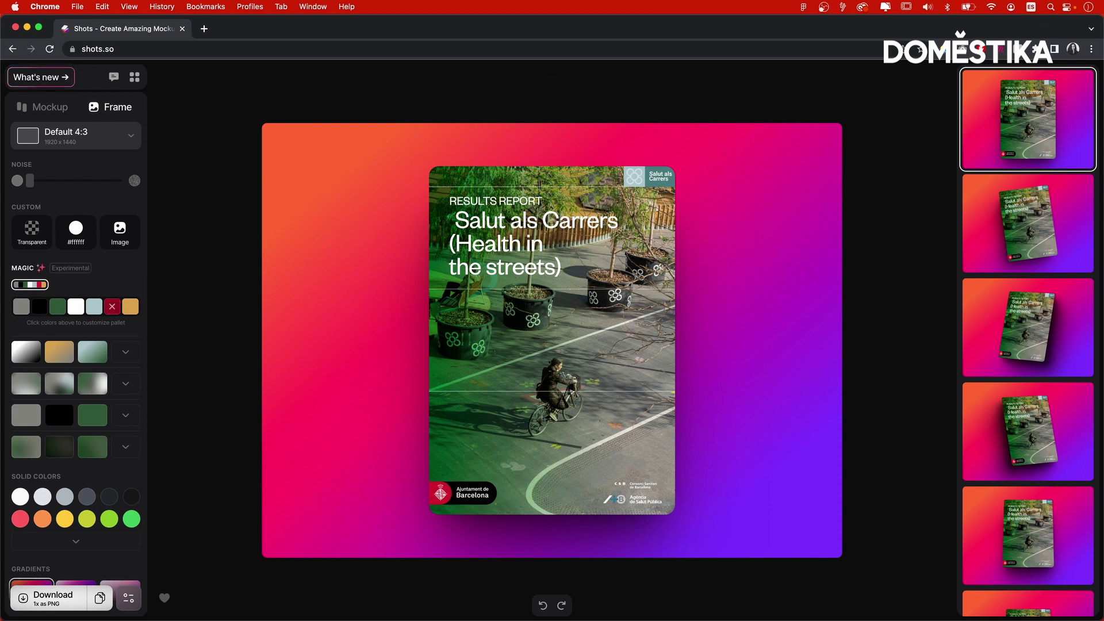
left_click(50, 107)
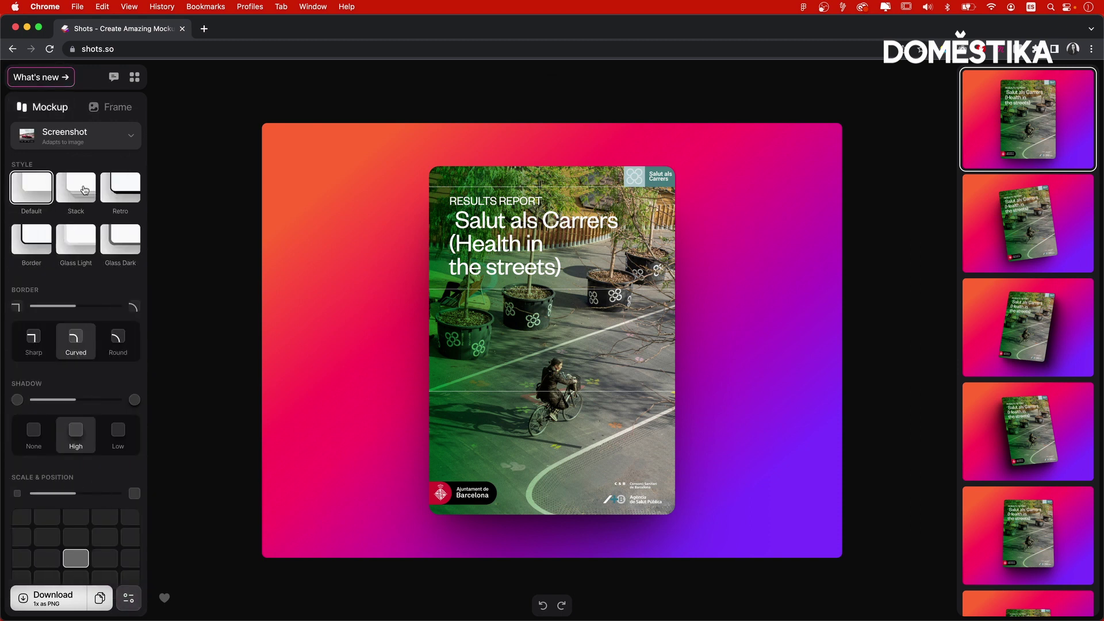
left_click(63, 137)
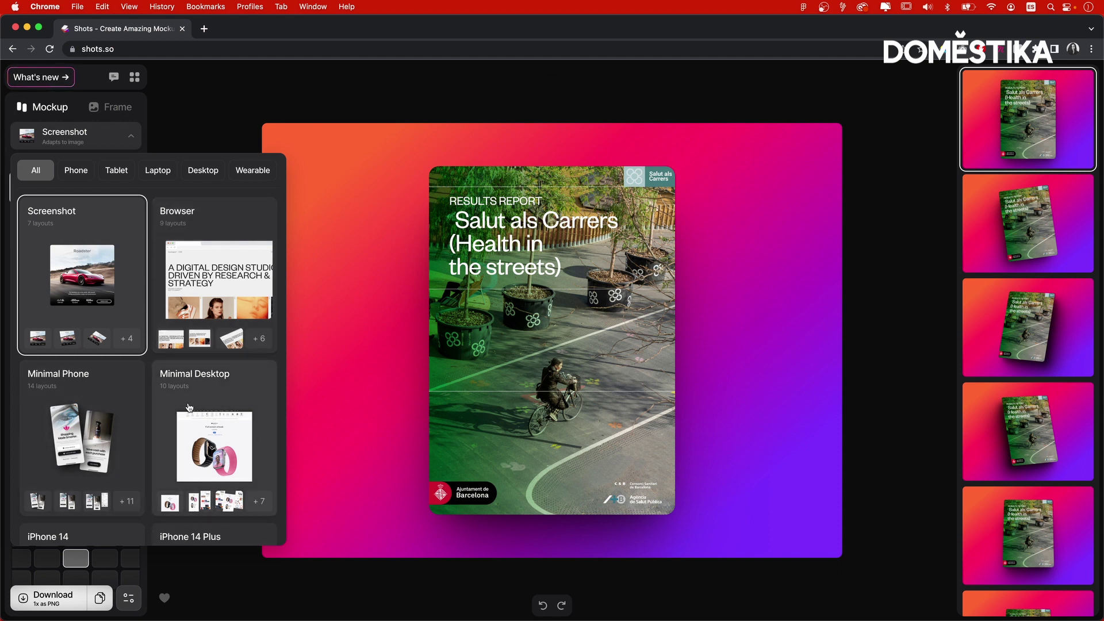
scroll(155, 457, "down", 6)
scroll(155, 457, "down", 10)
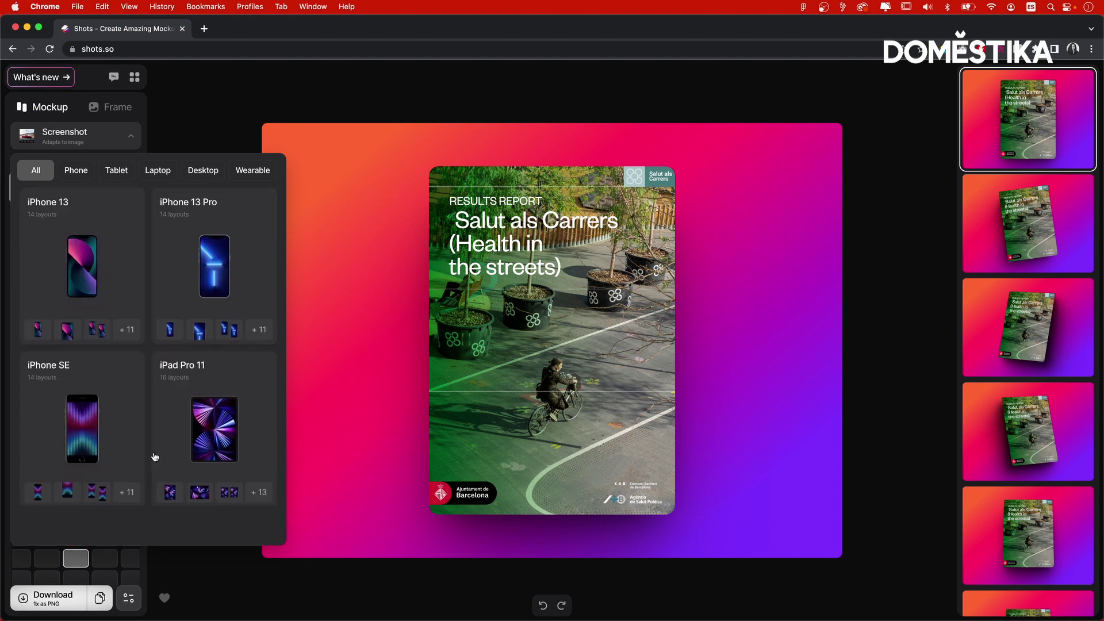
scroll(154, 449, "down", 3)
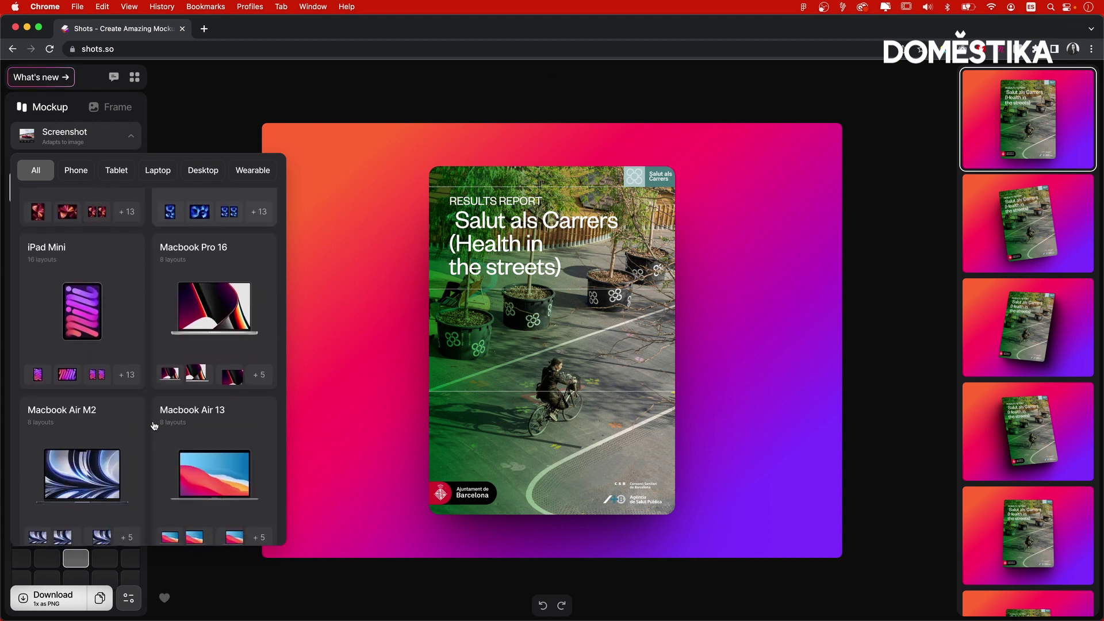
scroll(115, 288, "up", 12)
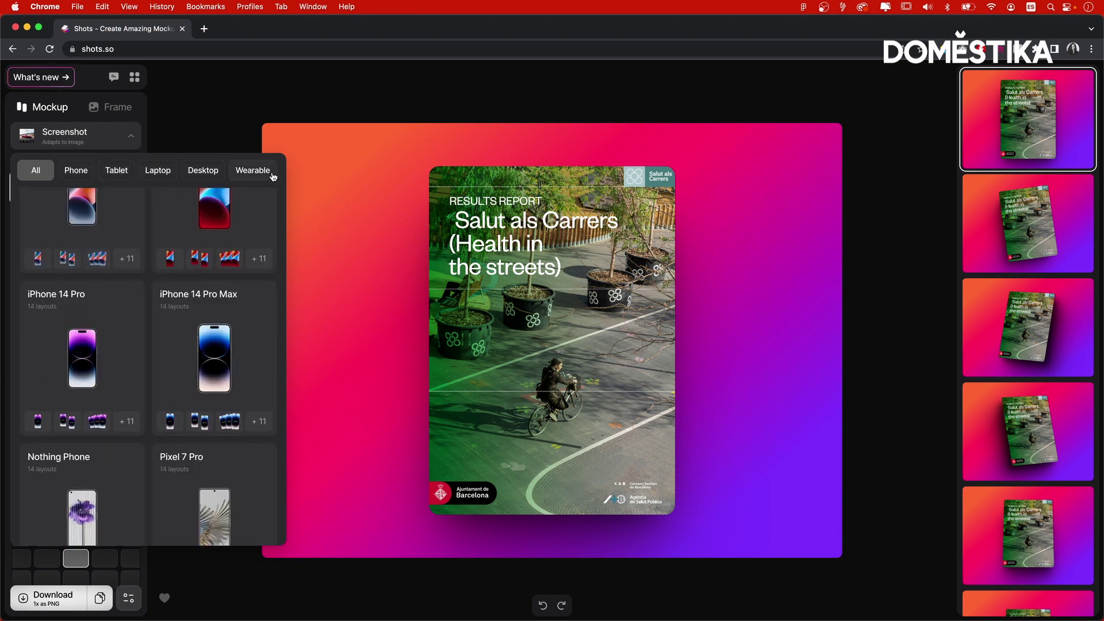
scroll(218, 352, "up", 7)
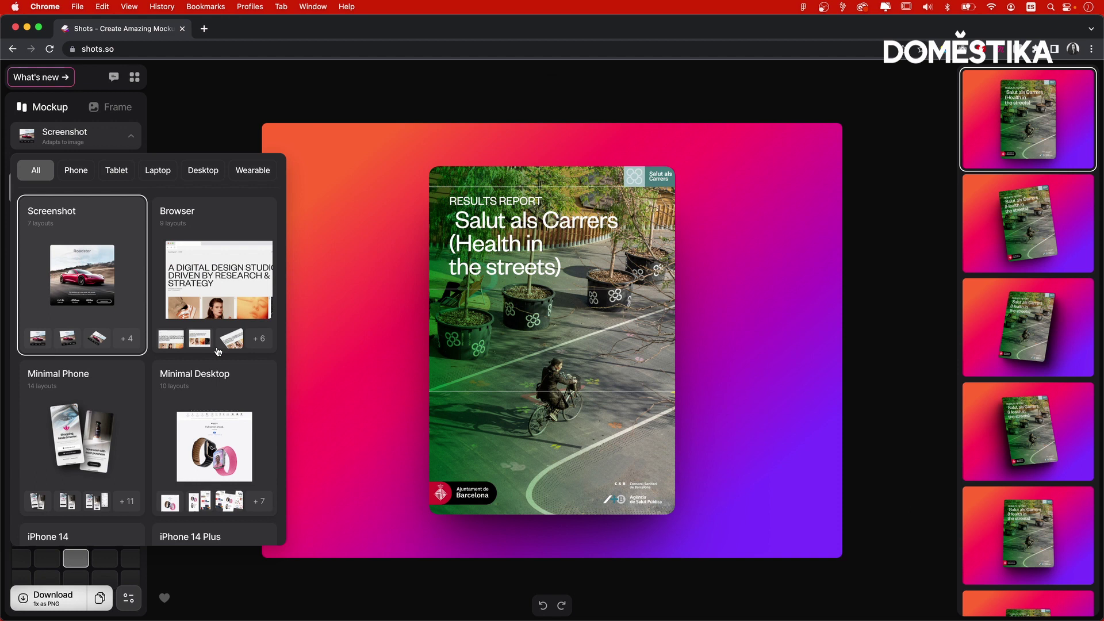
Try the Browser mockup on the report cover and switch back to the Screenshot mockup.
left_click(212, 281)
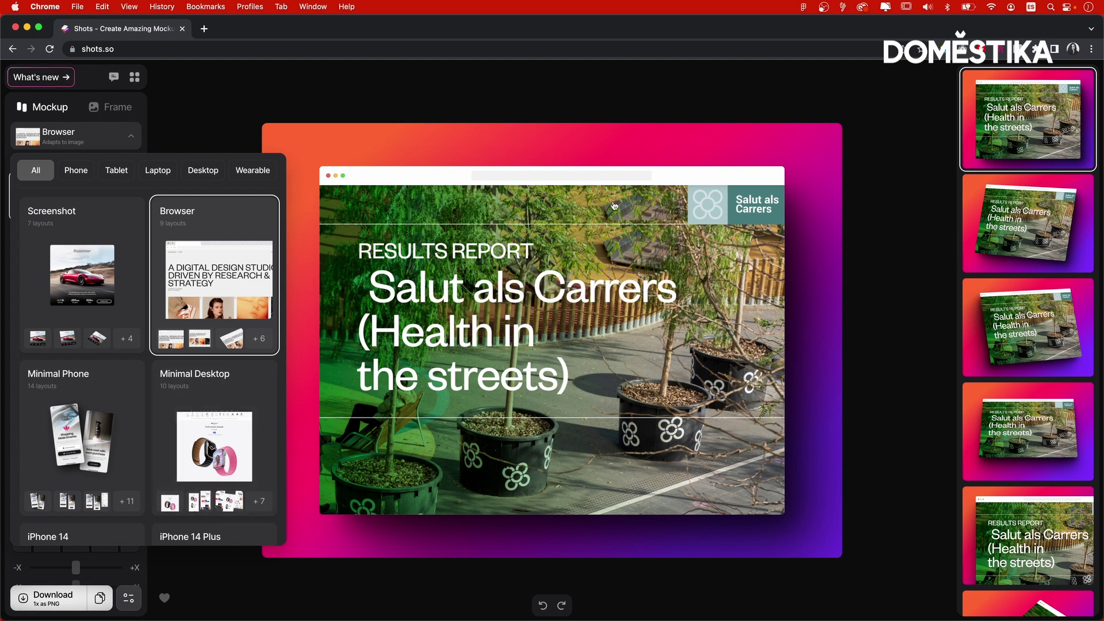
left_click(82, 277)
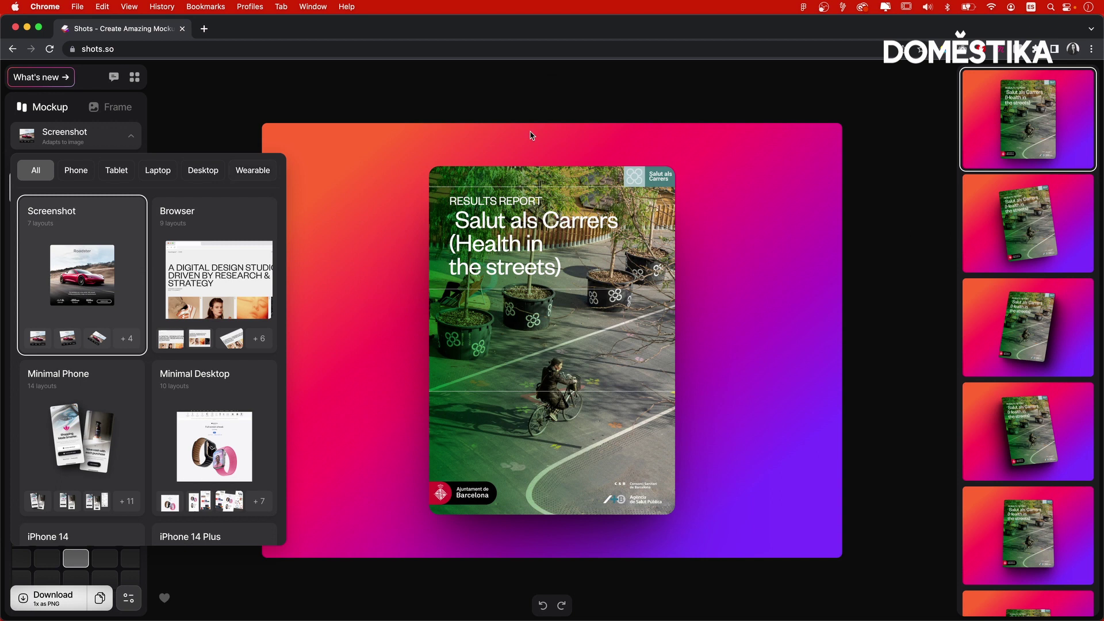
Place the report cover in the iPad Pro 11 mockup and close the device list.
scroll(153, 377, "down", 10)
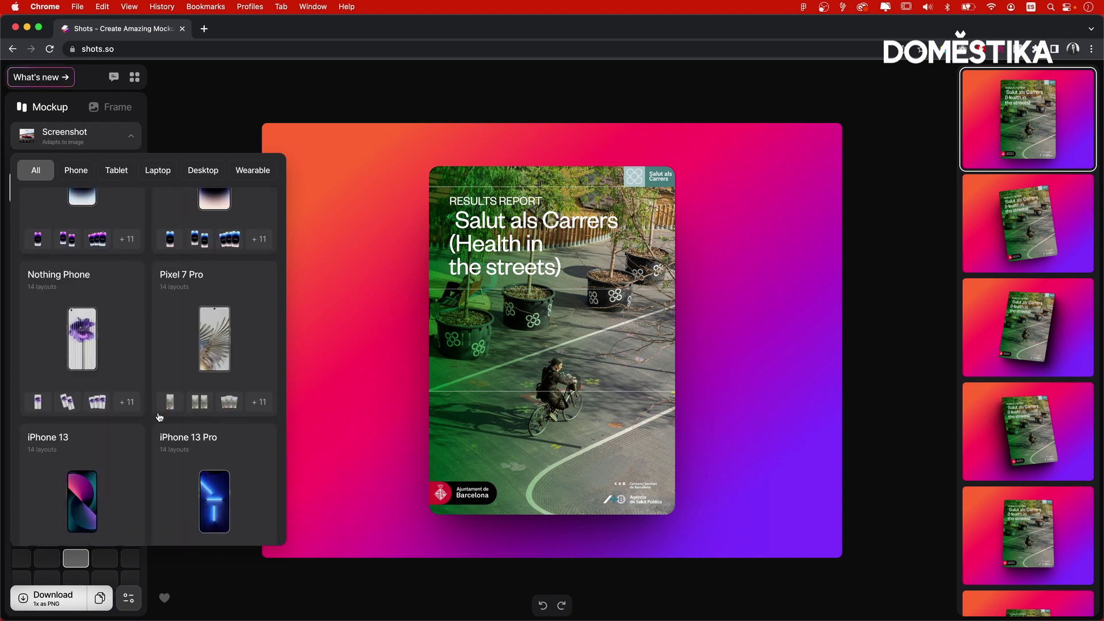
scroll(159, 418, "down", 3)
left_click(211, 341)
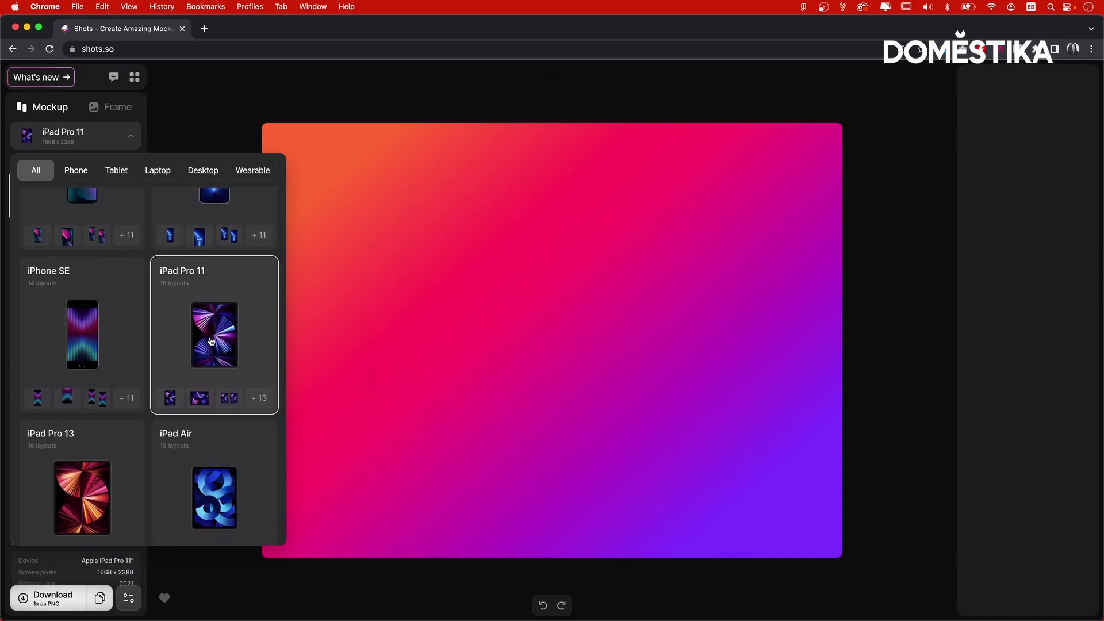
scroll(118, 479, "up", 1)
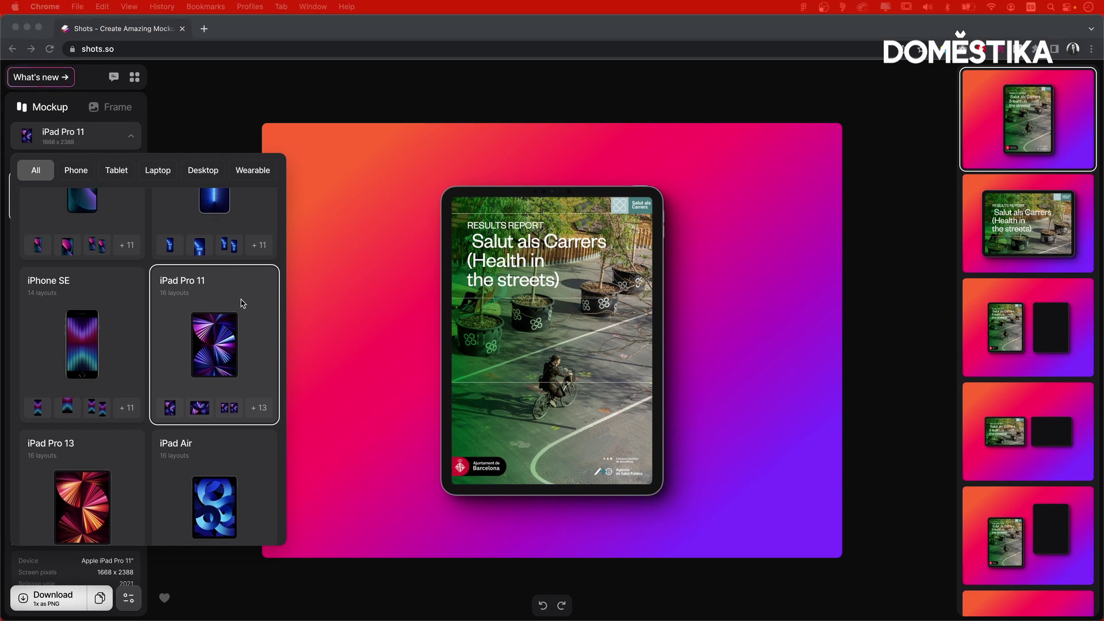
left_click(95, 146)
left_click(115, 139)
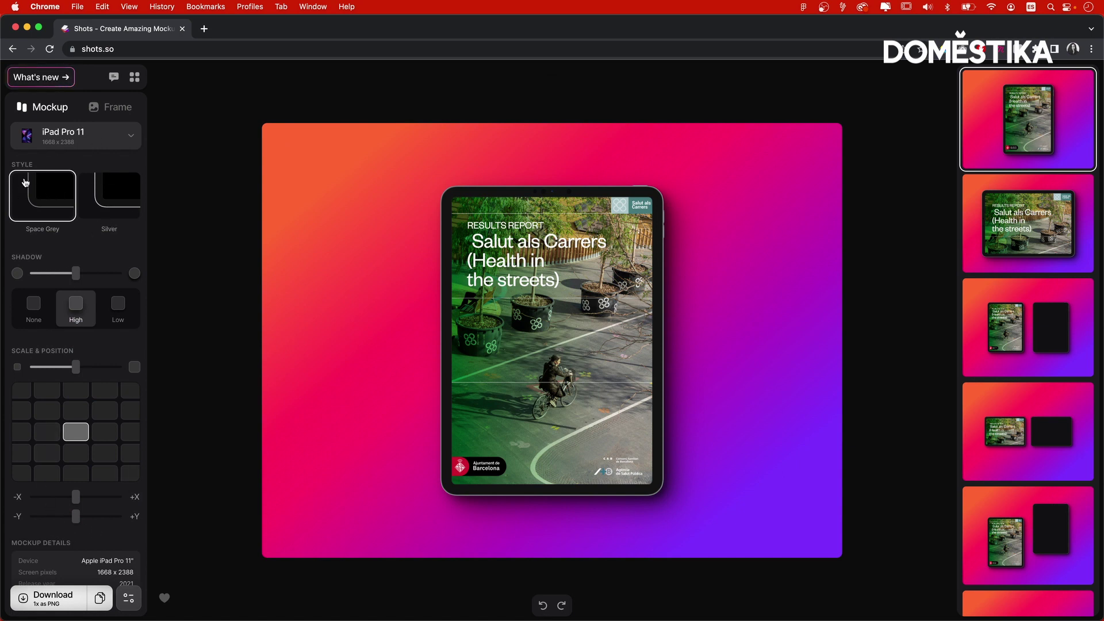
Compare the Silver and Space Grey tablet styles and the None, Low and High shadows, ending on Space Grey with High shadow.
left_click(125, 200)
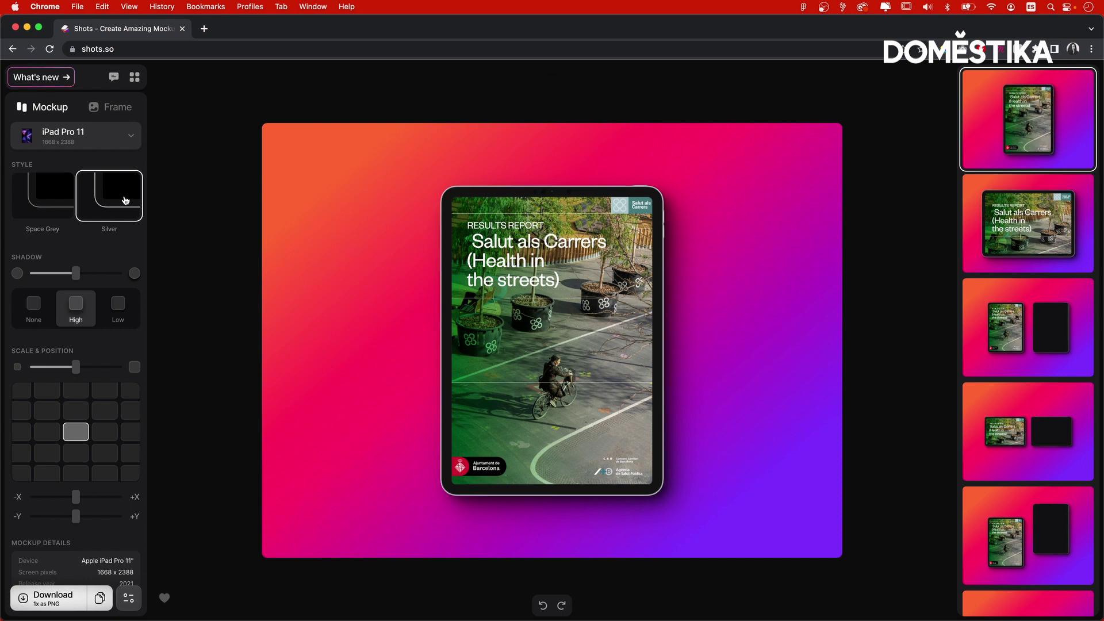
left_click(46, 207)
mouse_move(77, 279)
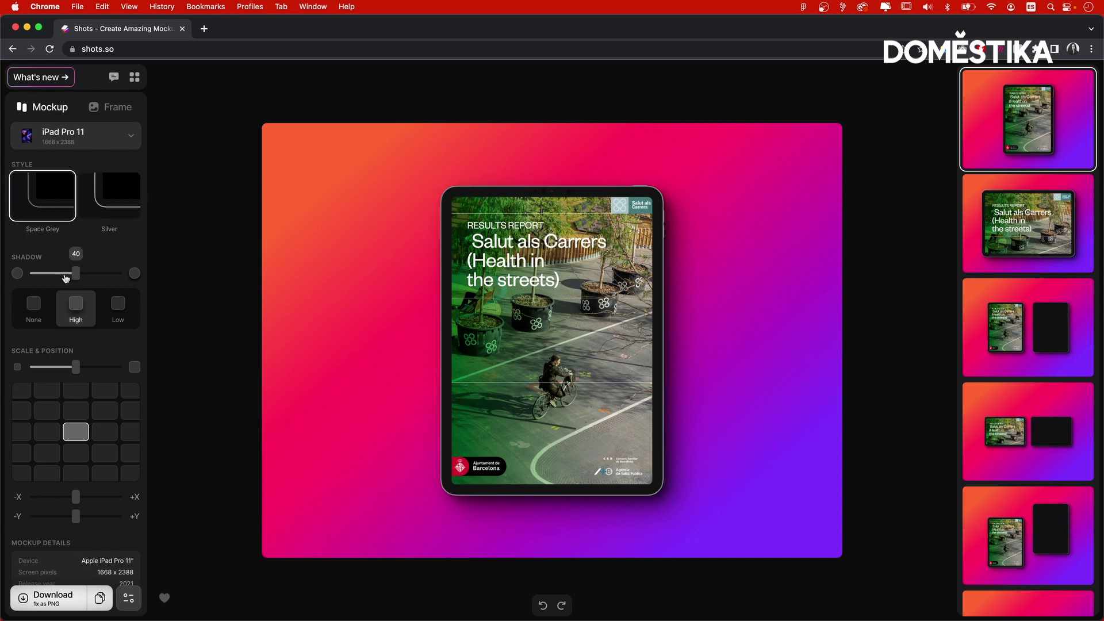
mouse_move(66, 279)
left_mouse_down()
mouse_move(42, 279)
mouse_move(107, 278)
mouse_move(77, 274)
left_mouse_up()
left_click(36, 309)
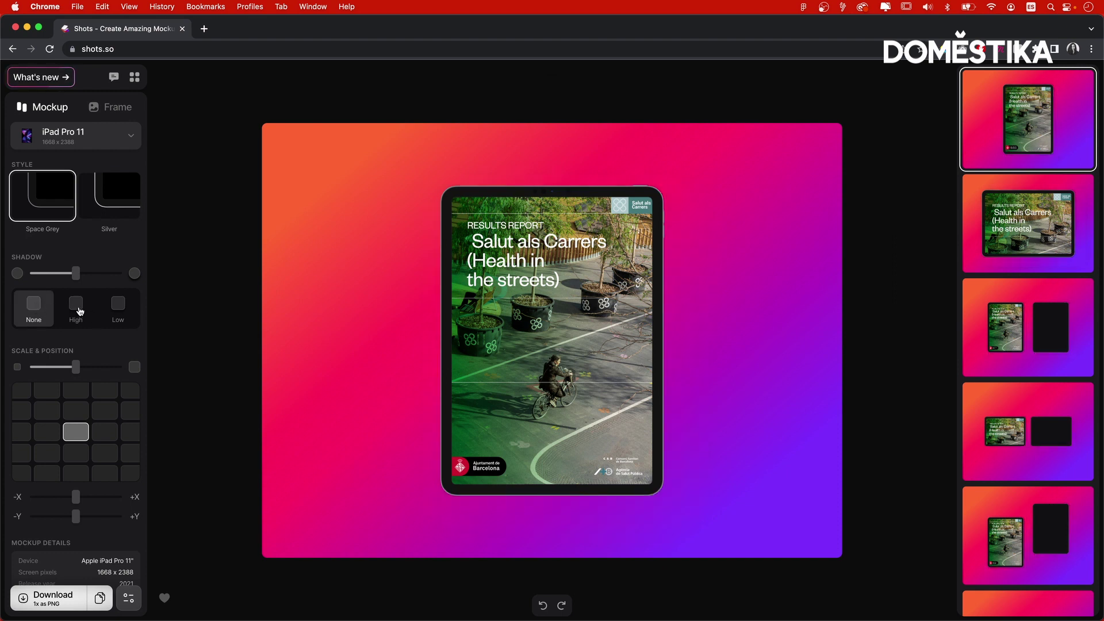
left_click(80, 311)
left_click(120, 310)
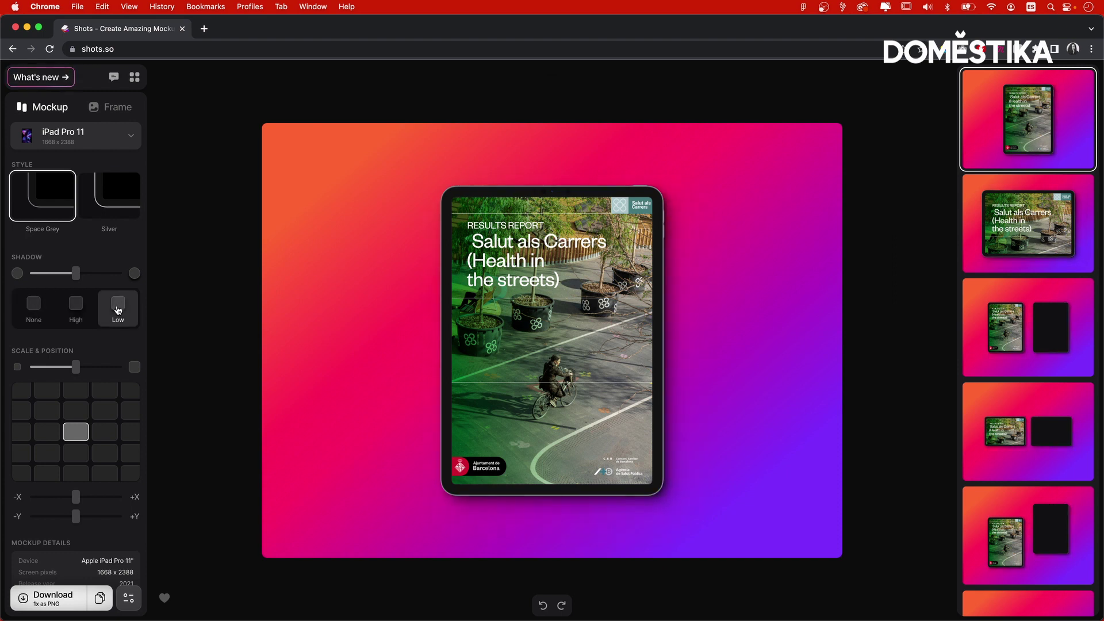
left_click(81, 307)
Reduce the tablet mockup's scale to 45.
mouse_move(77, 371)
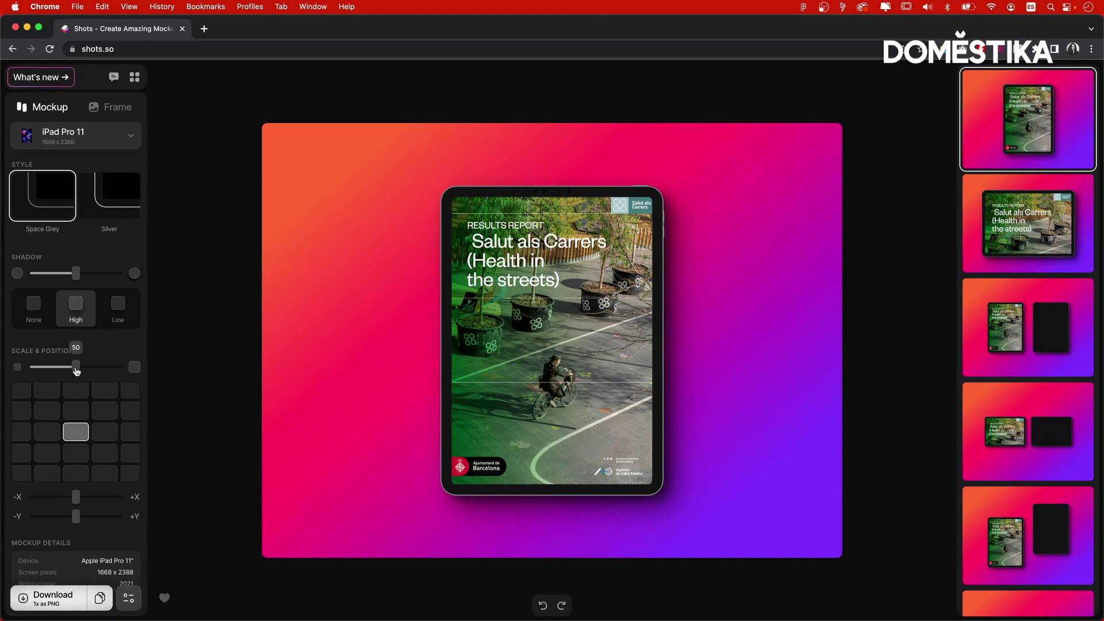
mouse_move(78, 371)
left_mouse_down()
mouse_move(37, 371)
mouse_move(107, 375)
mouse_move(38, 374)
mouse_move(73, 375)
left_mouse_up()
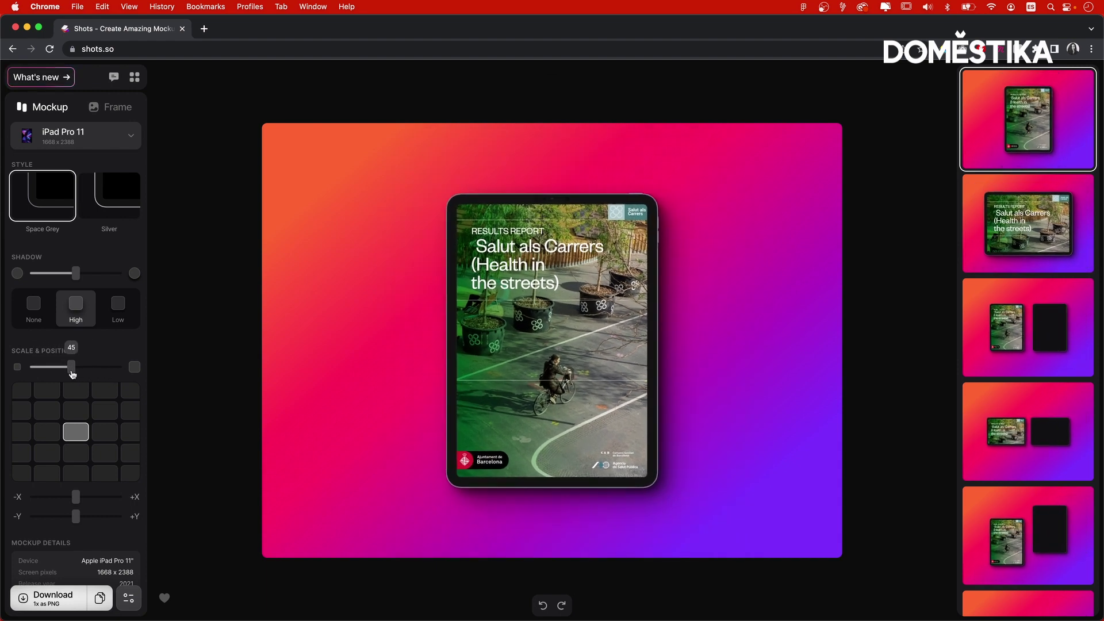
Try several off-centre placements for the tablet on the position grid, and return it to the centre.
left_click(105, 410)
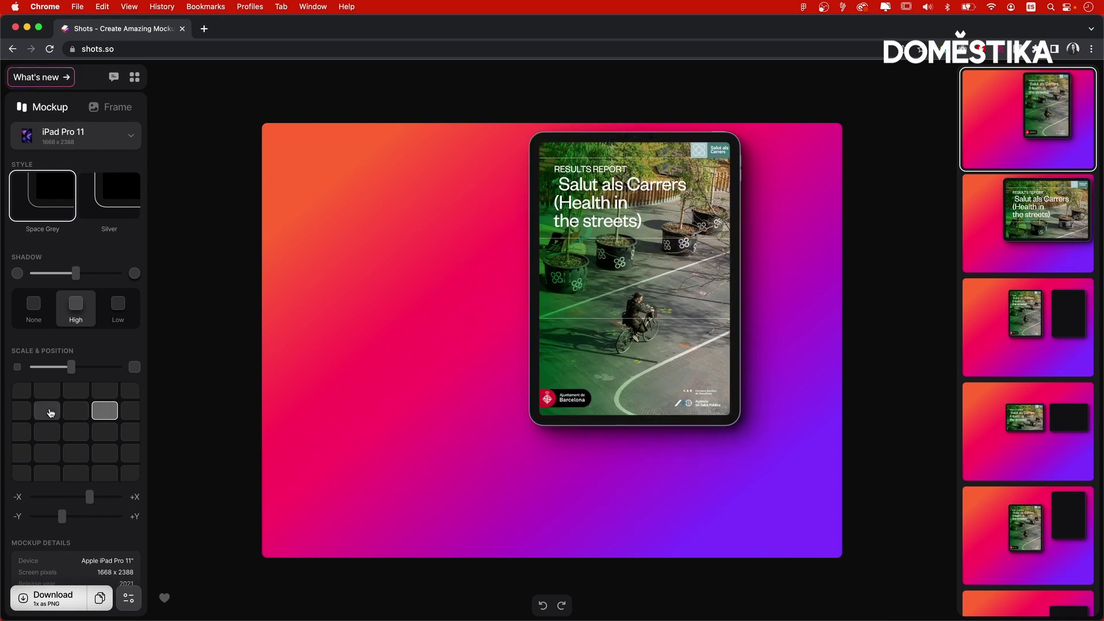
left_click(51, 411)
left_click(47, 433)
left_click(105, 432)
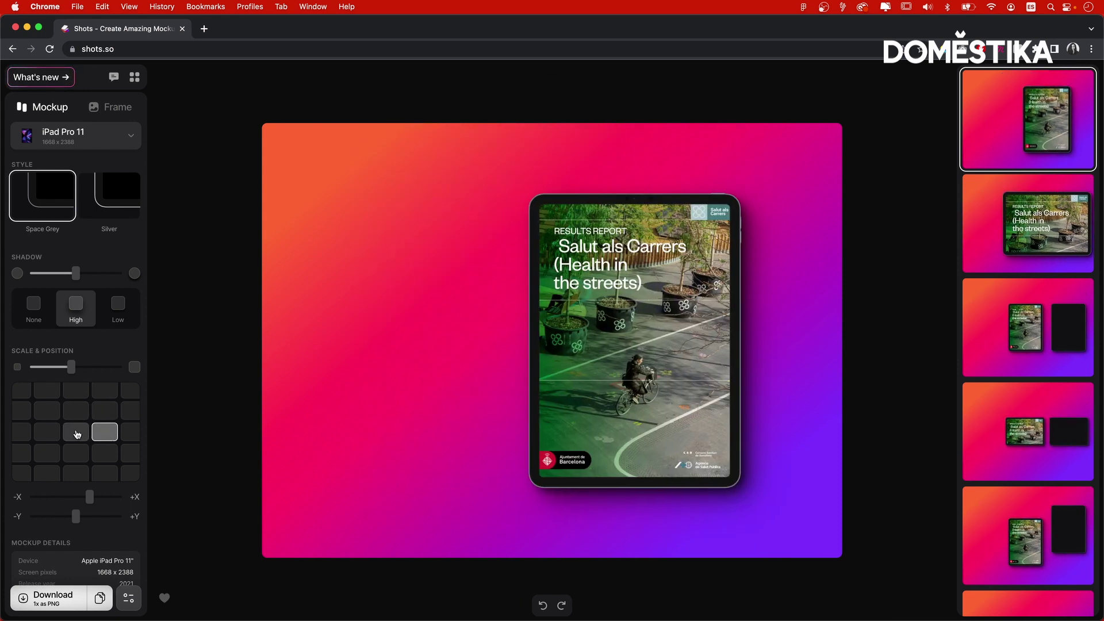
left_click(77, 433)
Shift the tablet horizontally into the right half of the frame and slightly upward.
left_click_drag(78, 498, 93, 495)
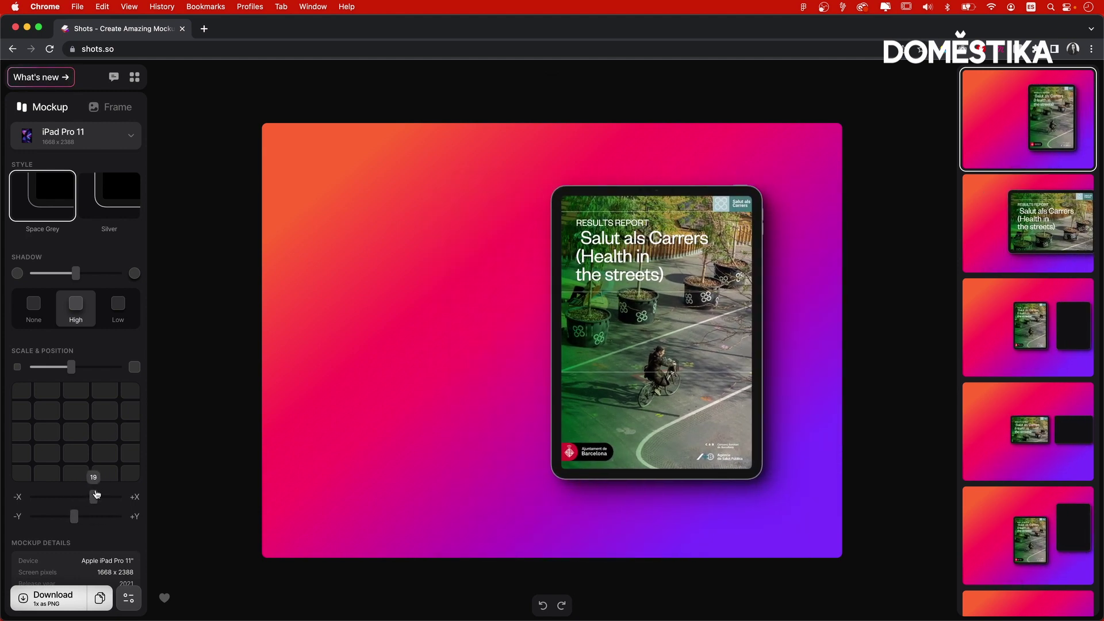
scroll(73, 368, "down", 2)
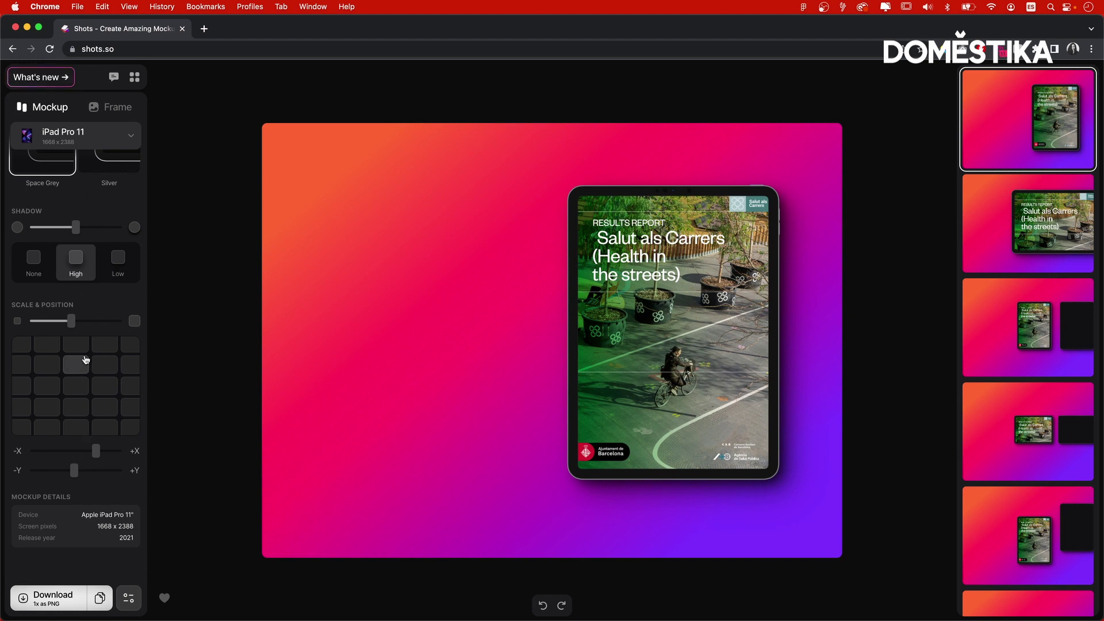
Change the frame's aspect ratio to 16:9 (1920 x 1080).
left_click(113, 109)
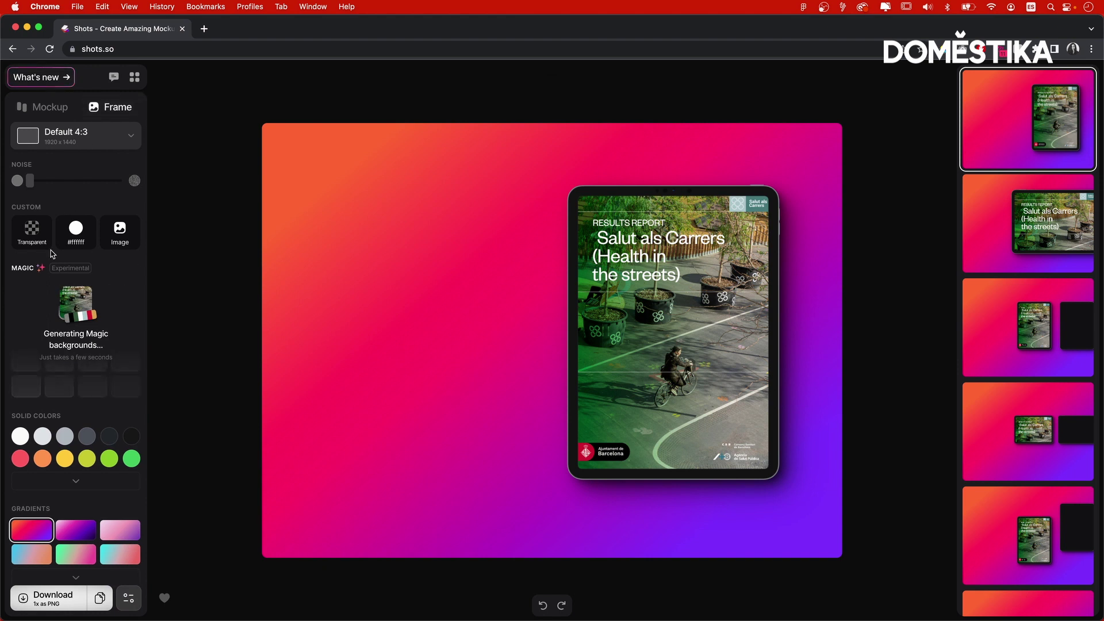
left_click(114, 139)
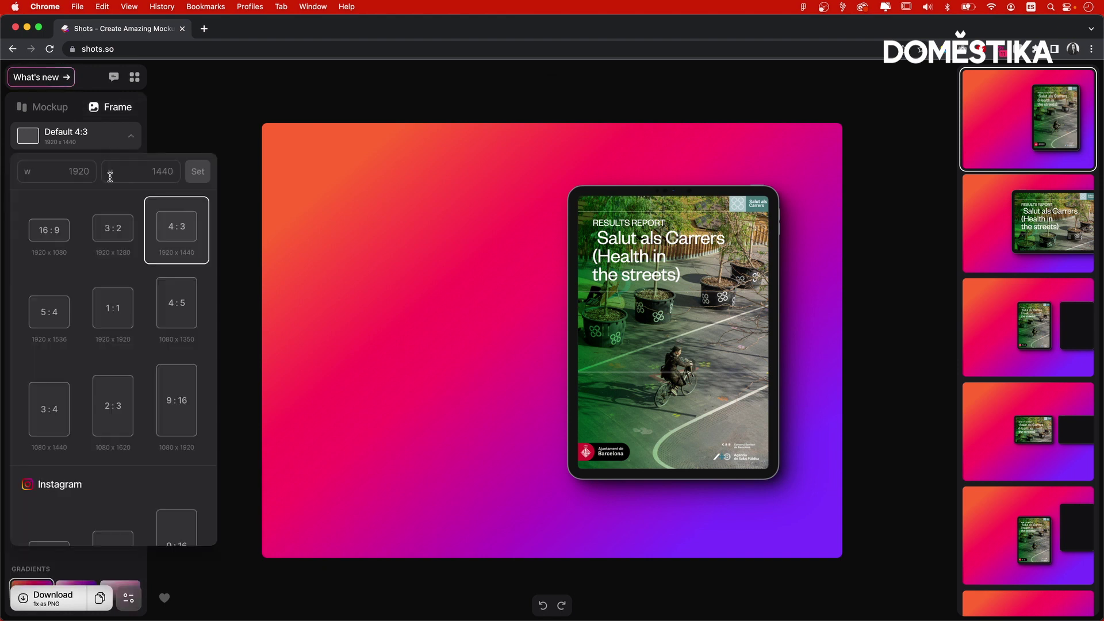
left_click(50, 233)
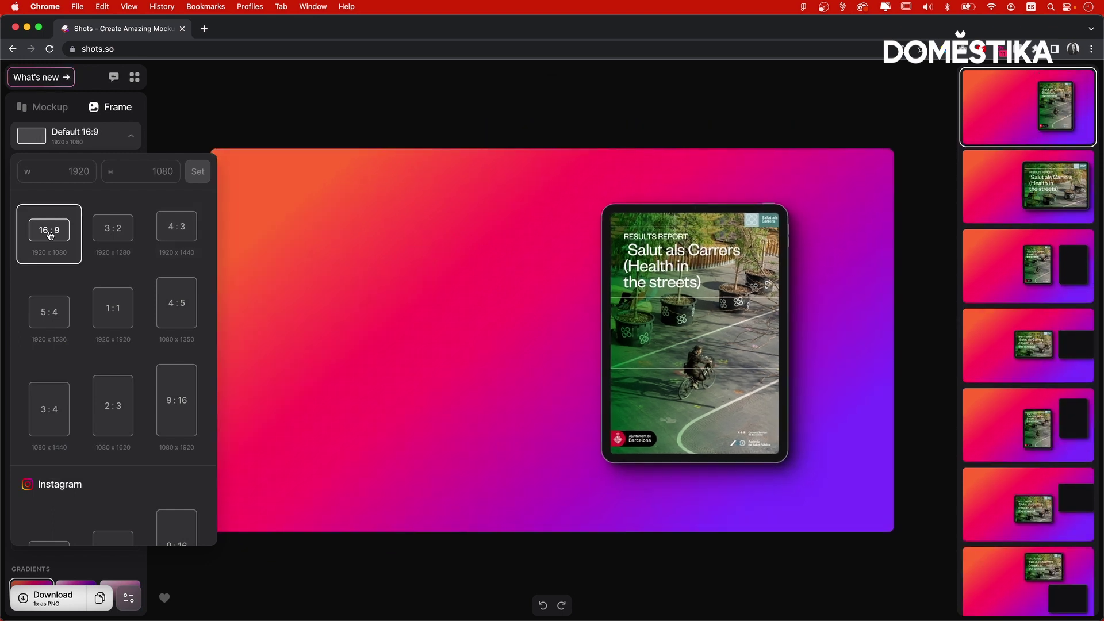
left_click(127, 140)
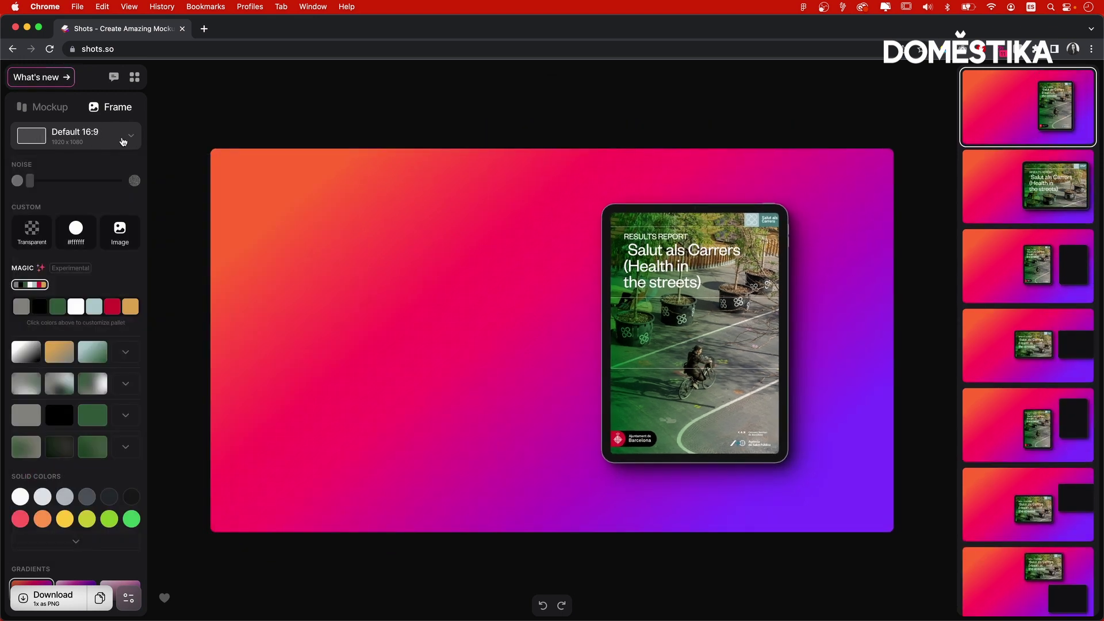
Test the background noise at its maximum, and reduce it to a slight amount.
mouse_move(32, 185)
left_click_drag(40, 184, 138, 193)
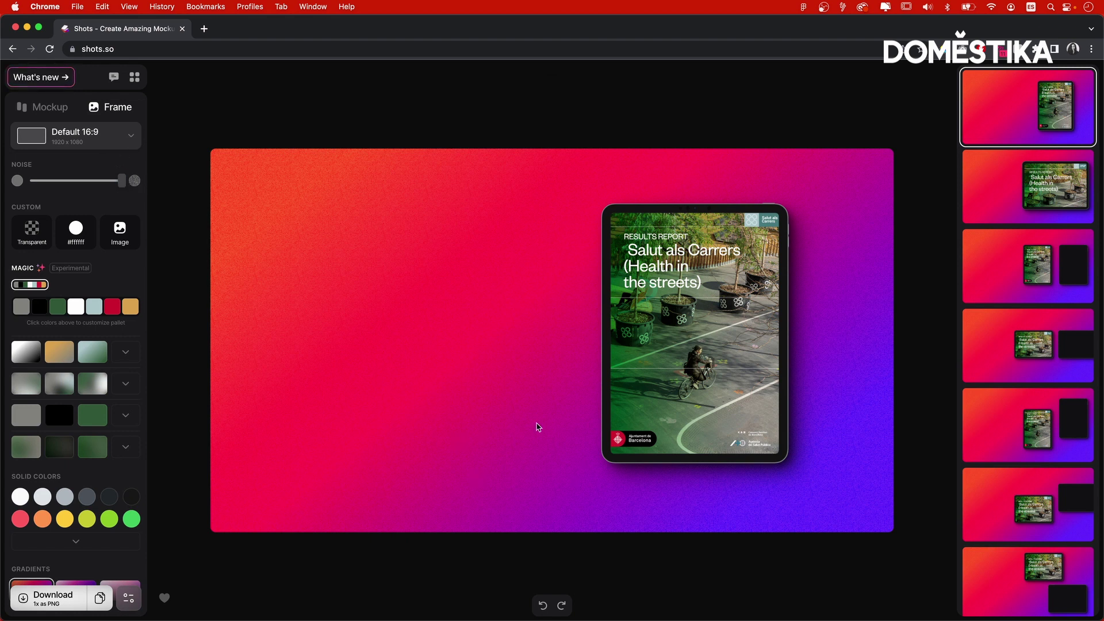
left_click_drag(125, 187, 40, 185)
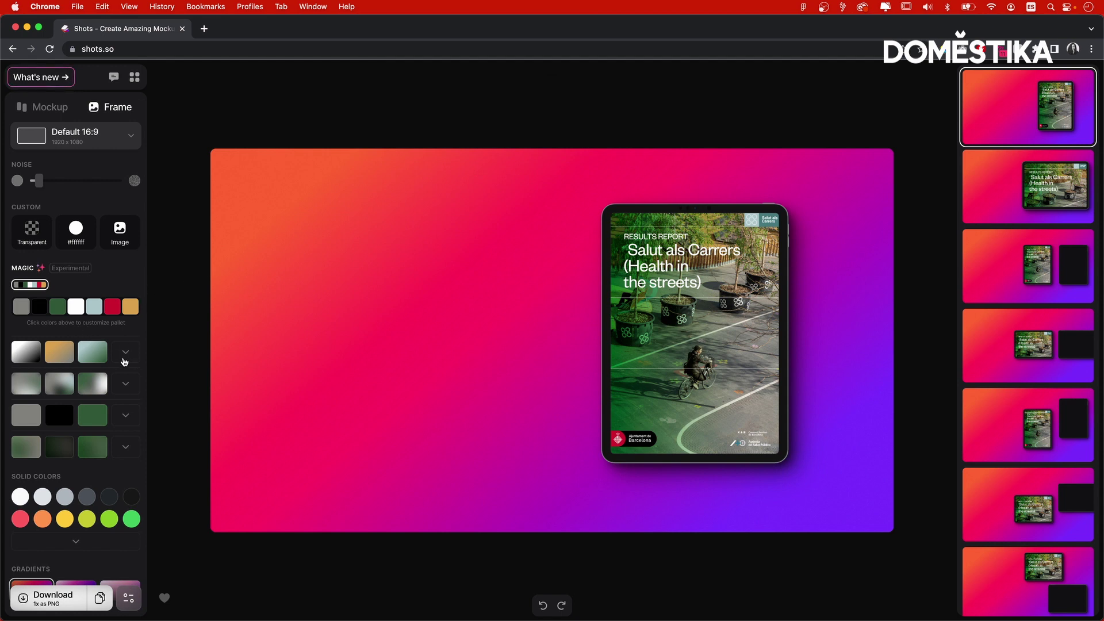
Compare Magic backgrounds derived from the cover's colours, and apply the blurred green, grey and white gradient.
mouse_move(16, 311)
left_click(58, 391)
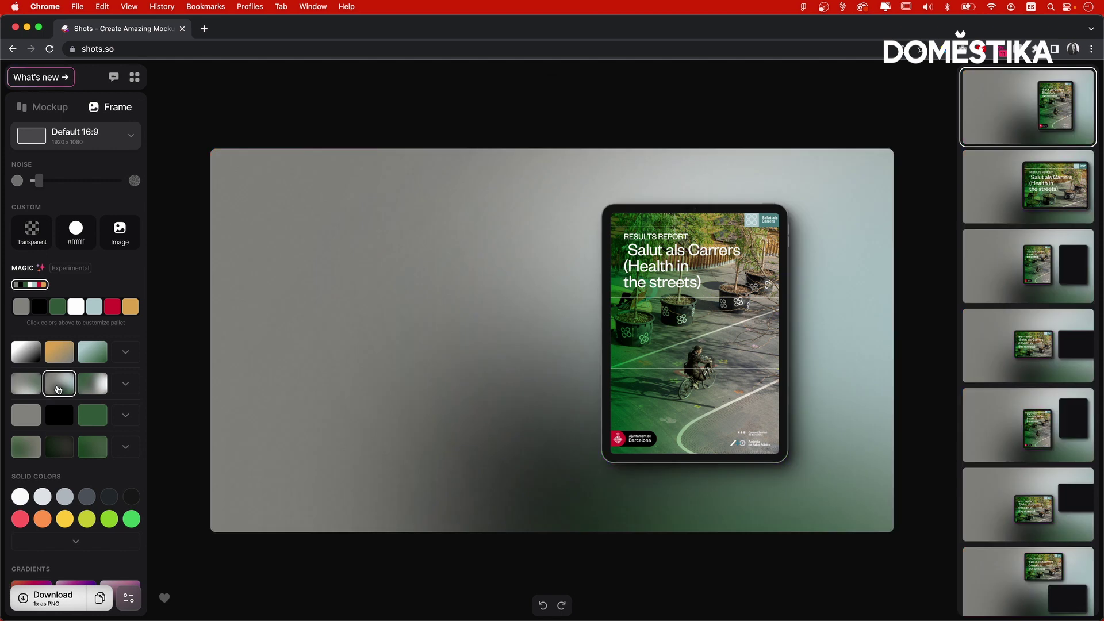
left_click(93, 360)
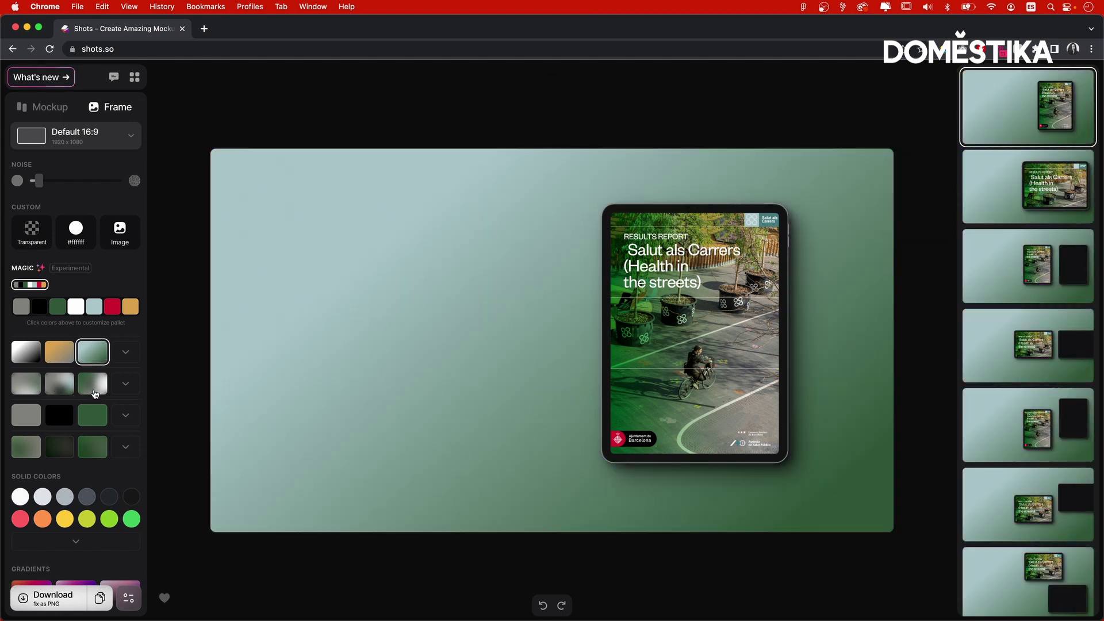
left_click(94, 385)
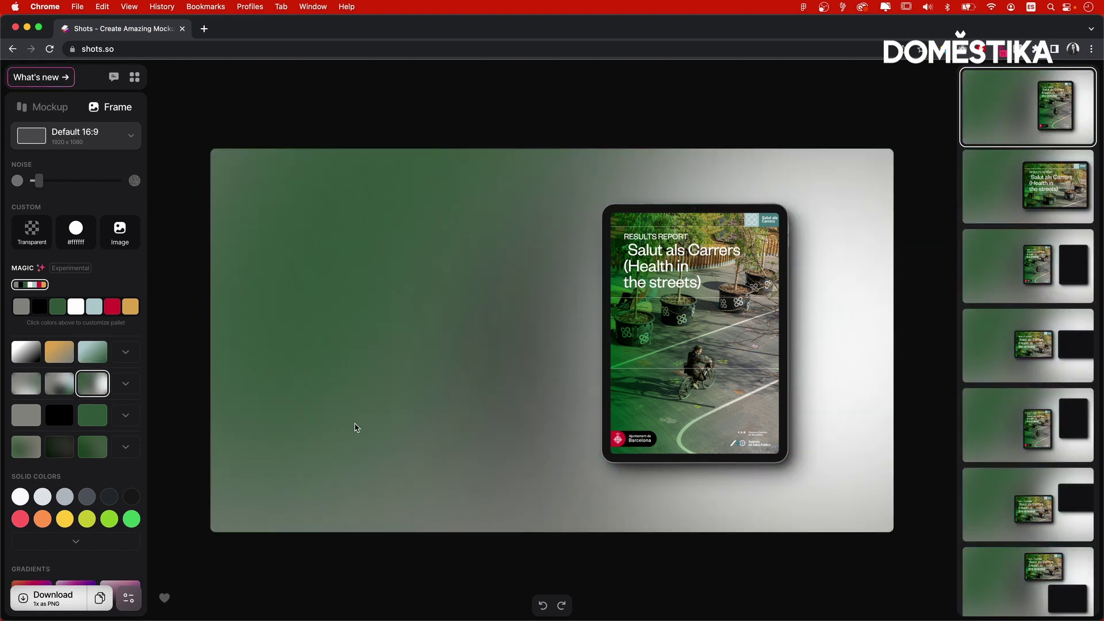
Expand all four groups of Magic backgrounds and apply the blurred dark green variant from the last group.
left_click(126, 383)
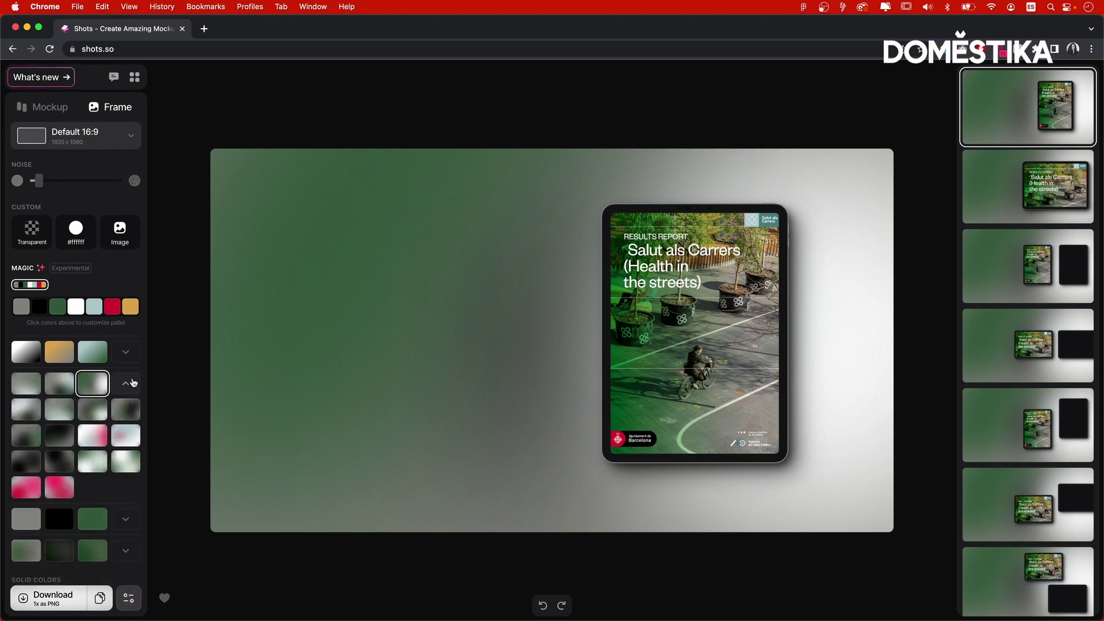
left_click(126, 352)
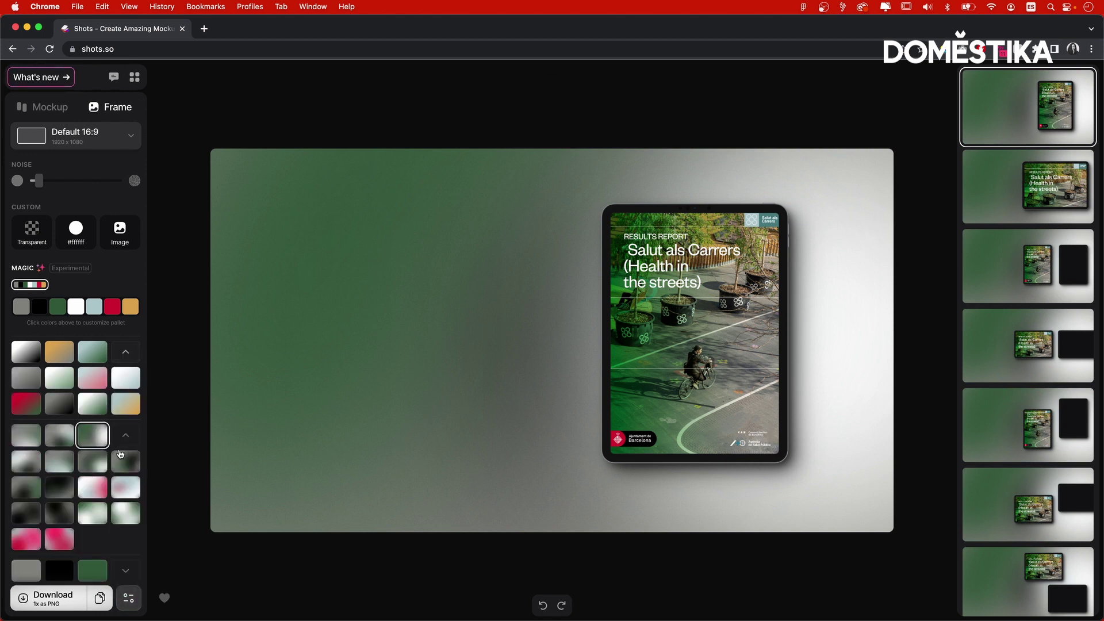
scroll(120, 454, "down", 3)
left_click(124, 476)
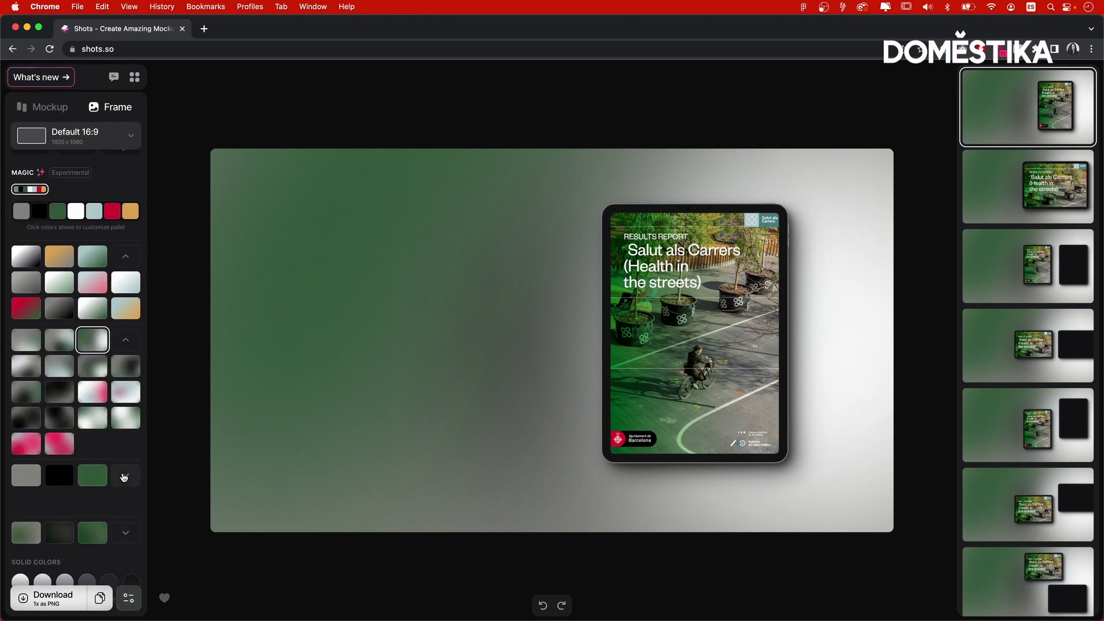
left_click(124, 534)
left_click(92, 532)
scroll(67, 351, "down", 1)
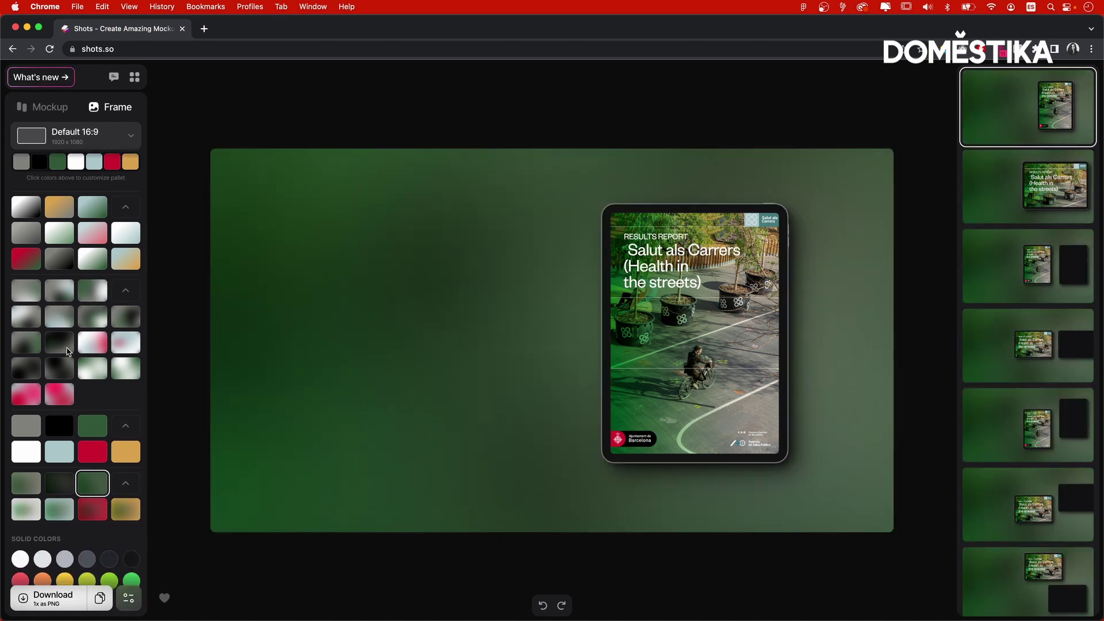
Try the magenta-to-purple preset from the Gradients collection as the frame background.
scroll(68, 352, "down", 1)
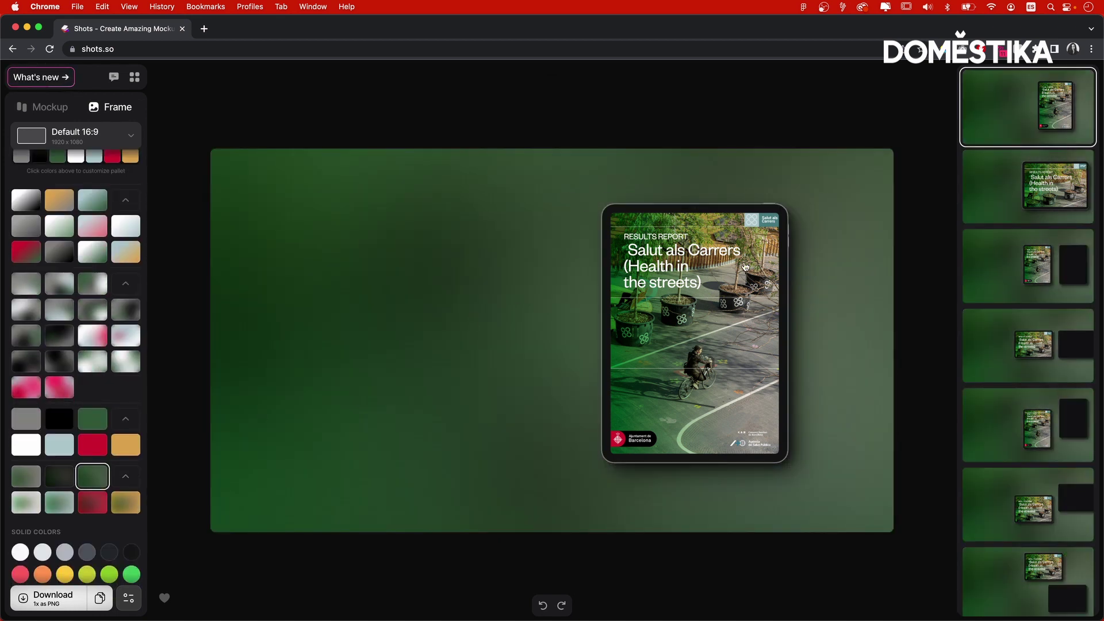
scroll(110, 445, "down", 3)
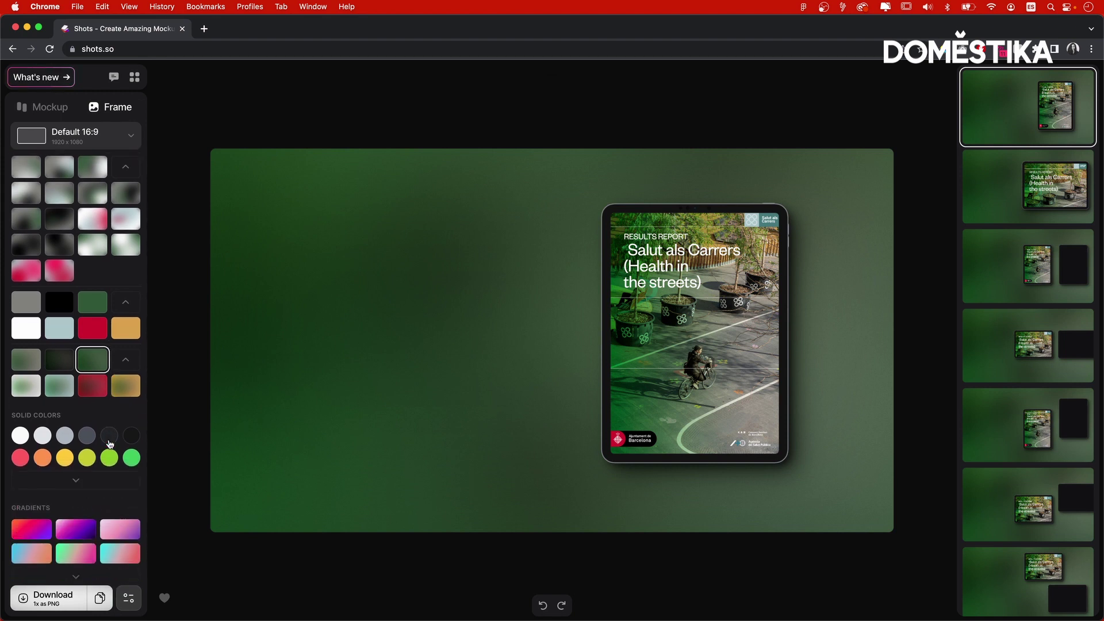
scroll(109, 444, "down", 2)
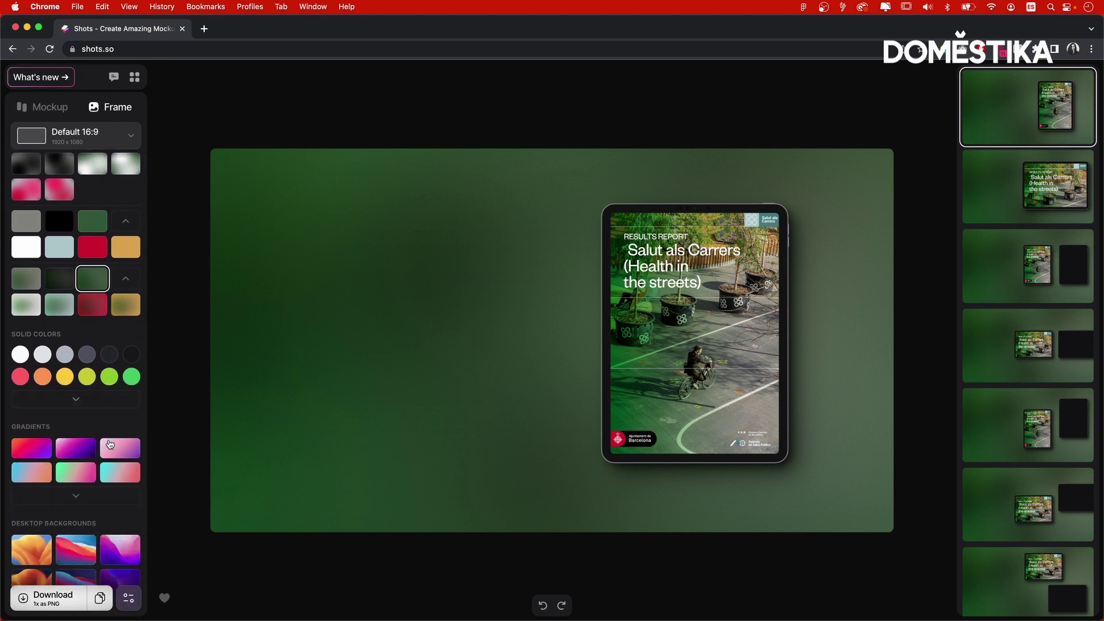
scroll(110, 445, "down", 2)
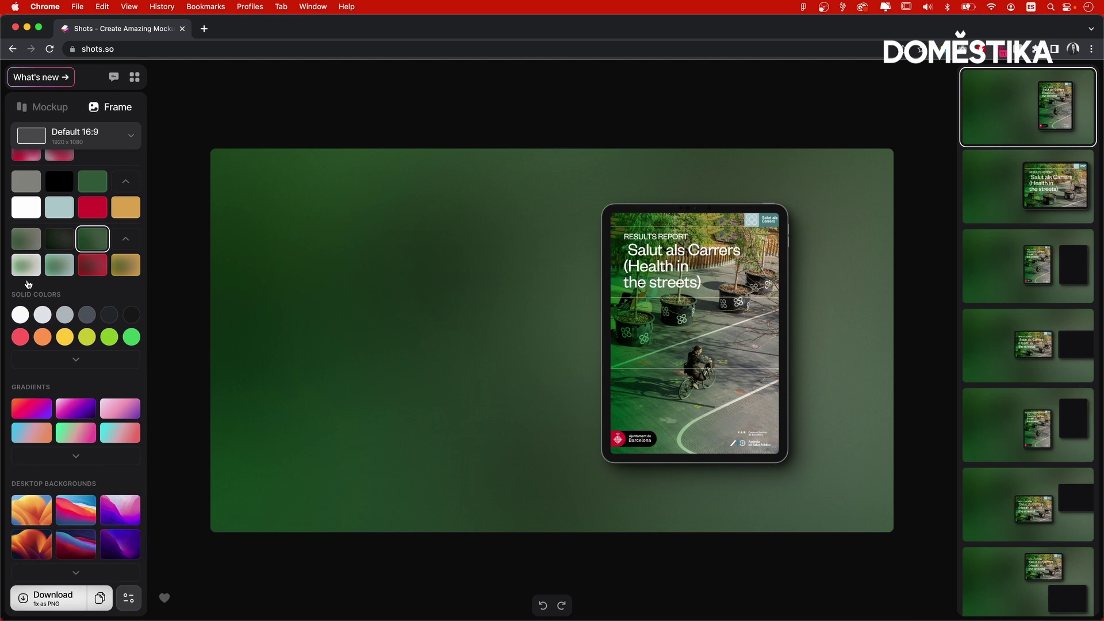
scroll(81, 396, "down", 3)
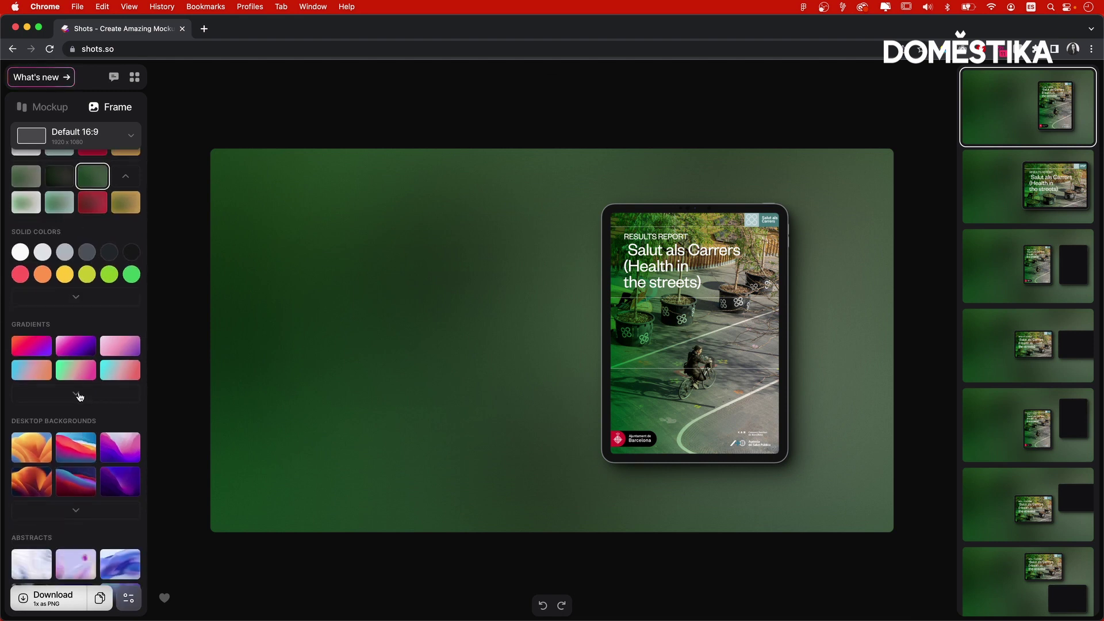
left_click(73, 317)
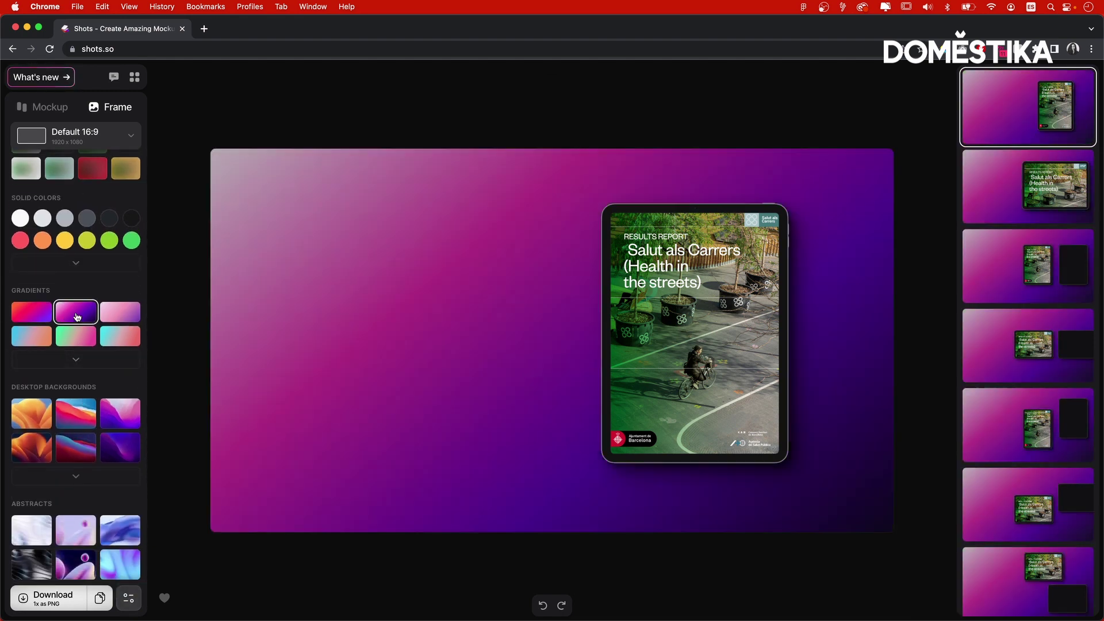
Expand the Desktop Backgrounds collection and try the red-blue waves, orange petals and teal waves behind the tablet.
left_click(75, 416)
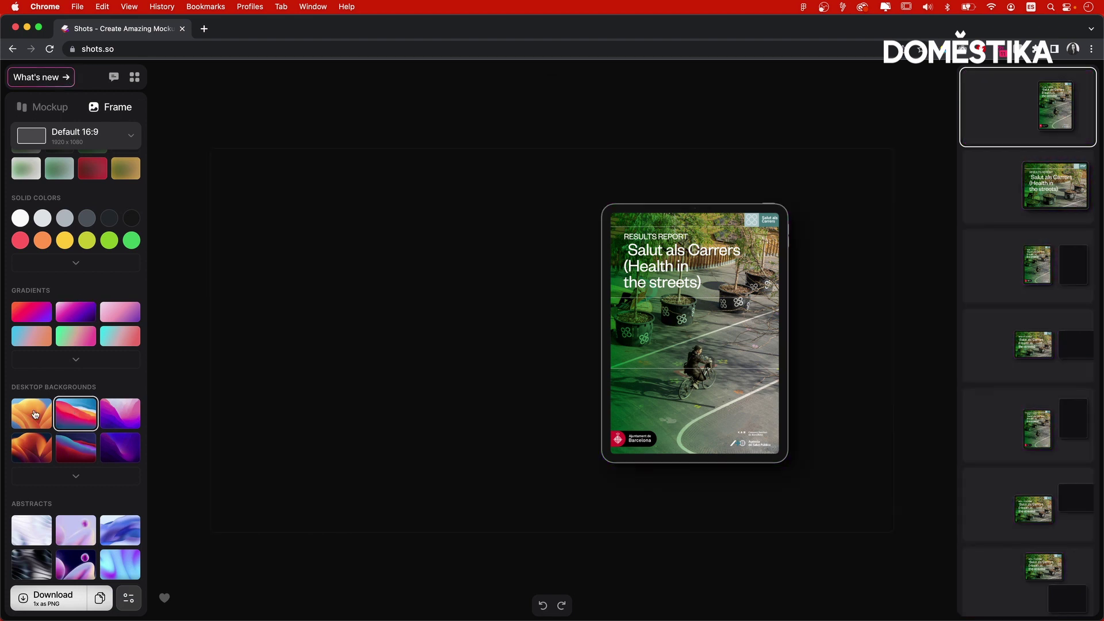
left_click(33, 415)
left_click(91, 475)
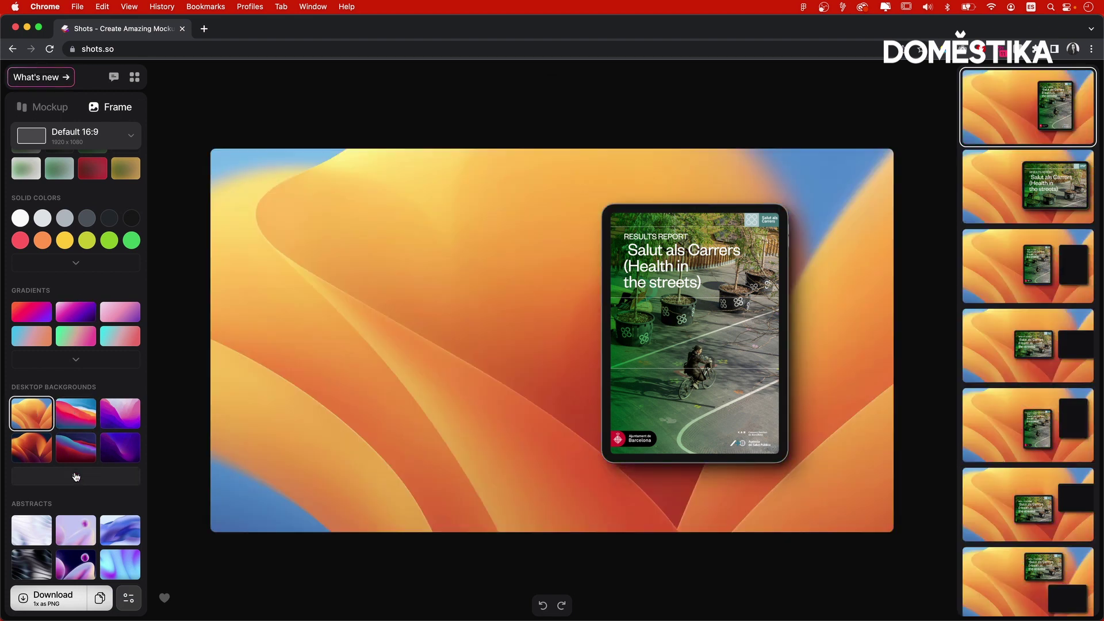
scroll(115, 402, "down", 3)
left_click(122, 371)
Try a blue-purple image from Abstracts and four different Holographic Gradients as the background.
scroll(121, 379, "down", 5)
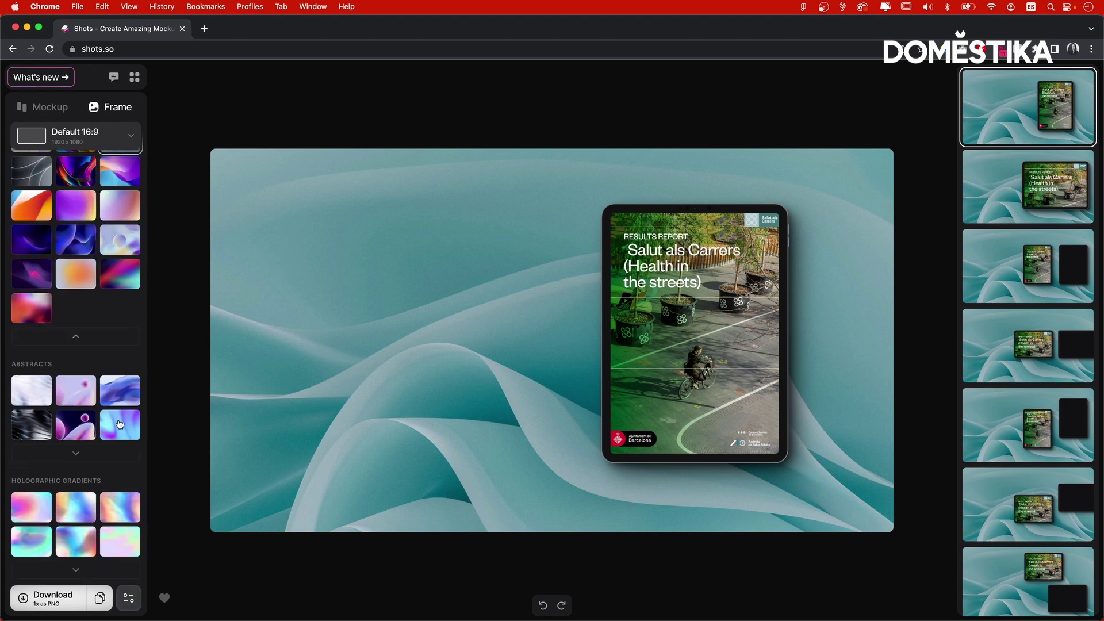
left_click(120, 424)
scroll(120, 424, "down", 2)
left_click(83, 420)
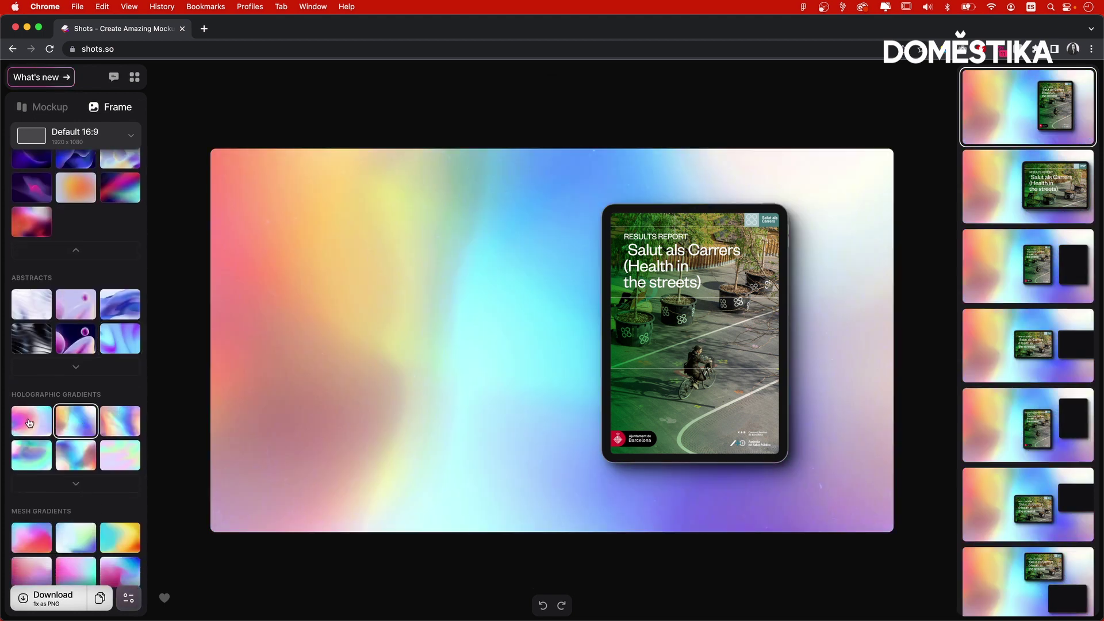
left_click(29, 423)
left_click(32, 459)
left_click(82, 464)
Try the pink-to-turquoise Mesh Gradient and the lime-and-purple Vintage Gradient as backgrounds.
scroll(83, 463, "down", 3)
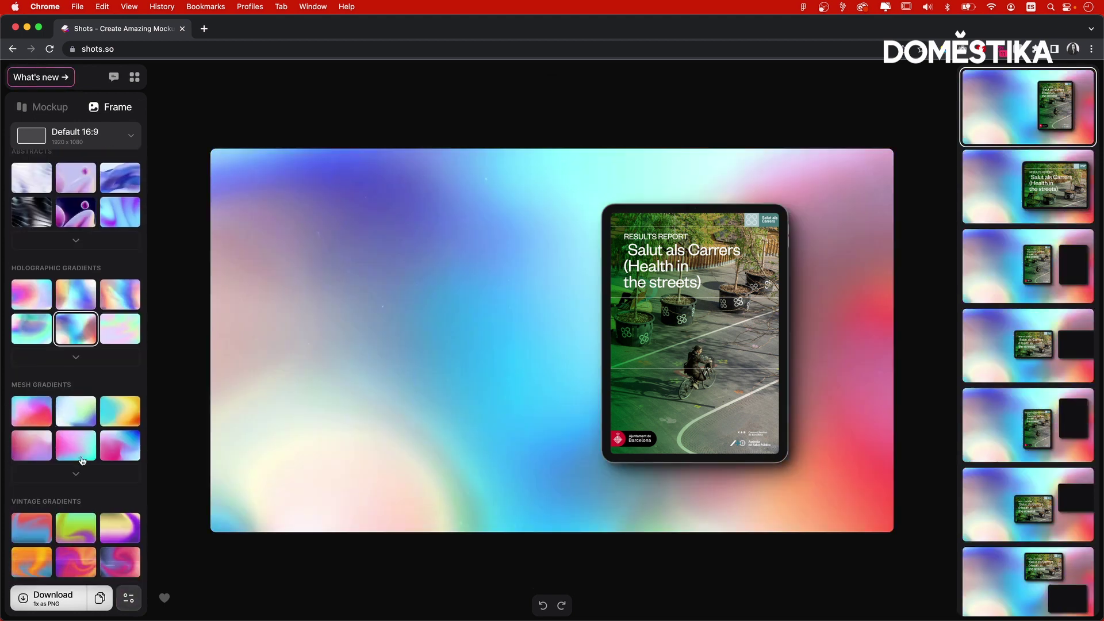
left_click(87, 442)
scroll(87, 441, "down", 1)
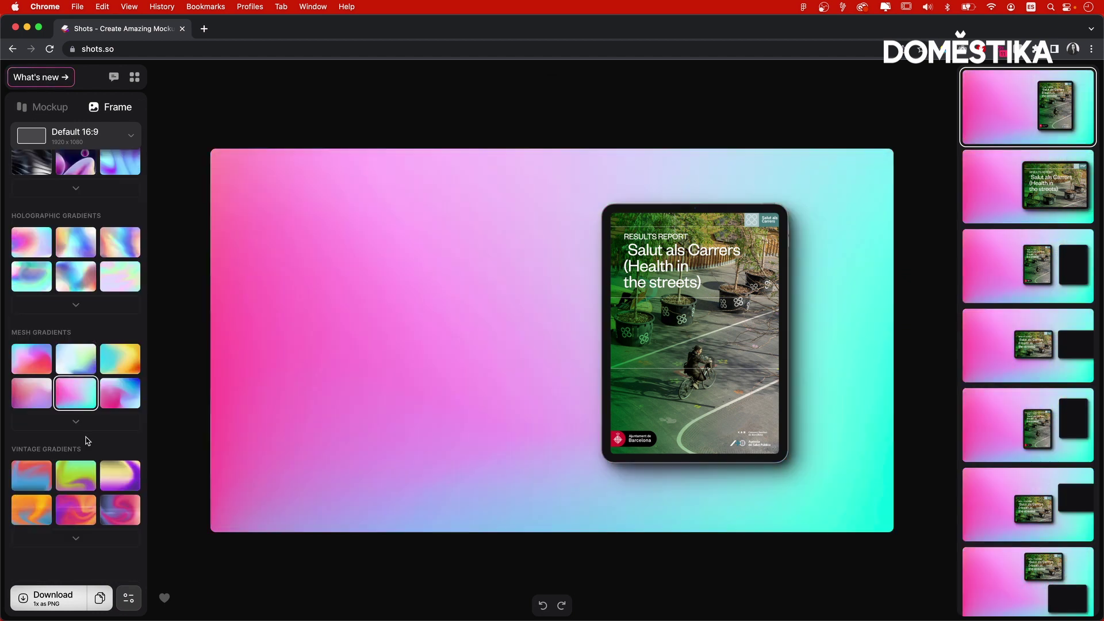
left_click(77, 477)
Return to the Magic backgrounds and compare the three darker blurred variants with the solid green.
scroll(77, 478, "up", 10)
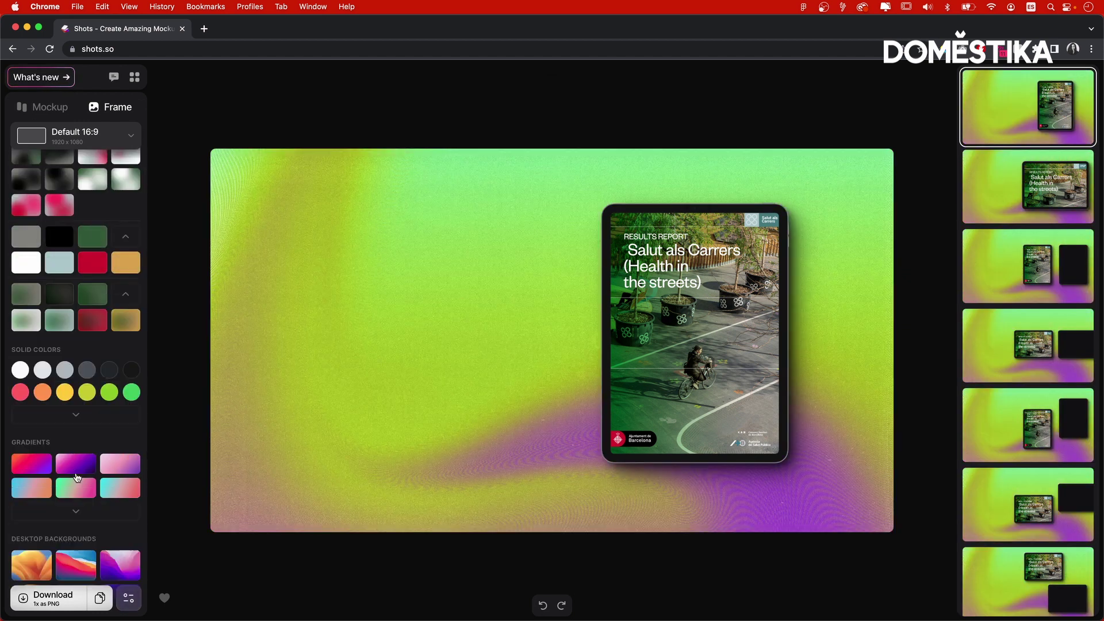
scroll(78, 477, "up", 10)
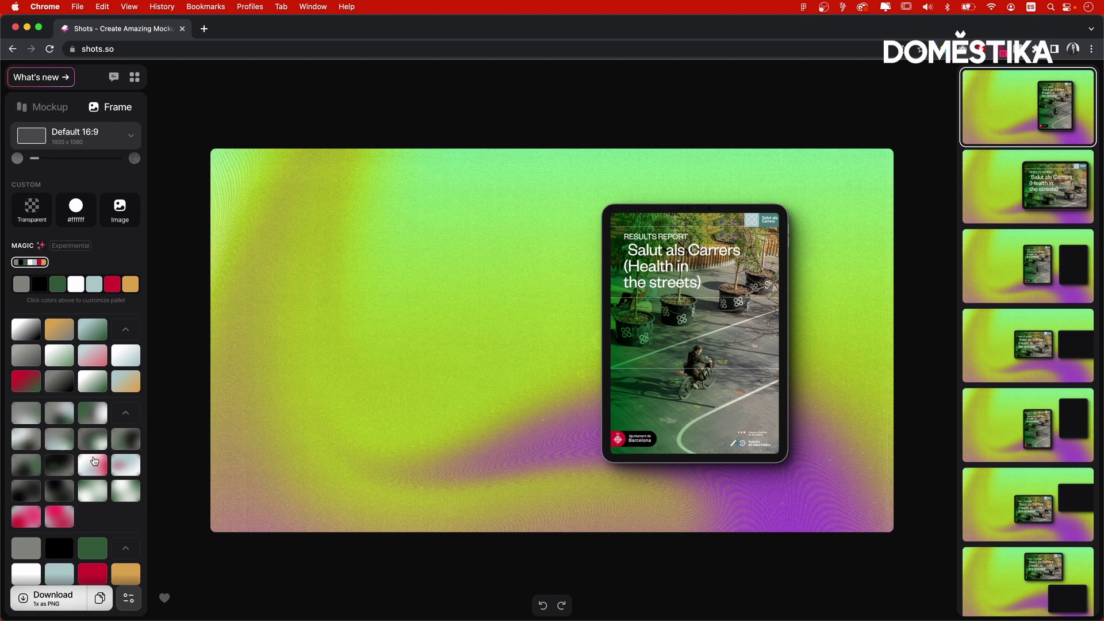
scroll(94, 466, "down", 2)
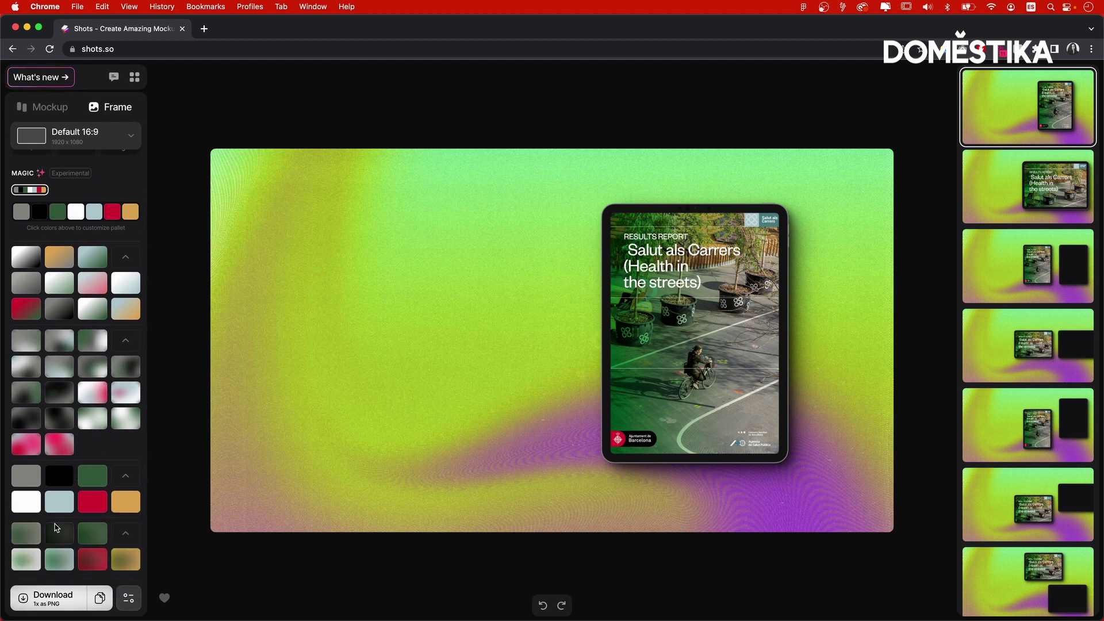
left_click(21, 536)
left_click(63, 536)
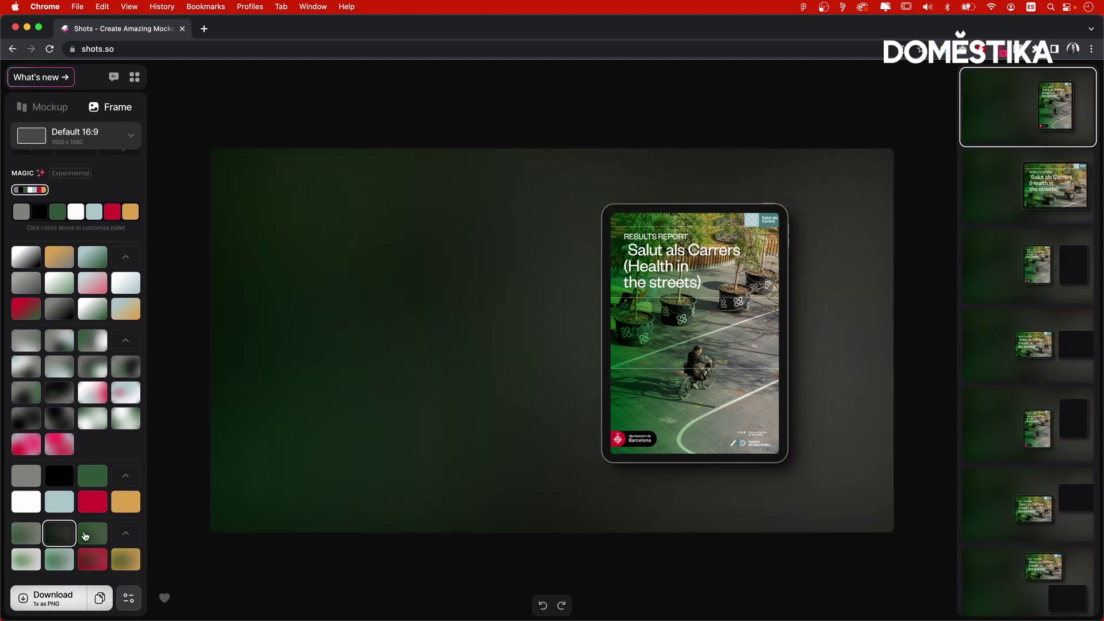
left_click(85, 537)
left_click(93, 479)
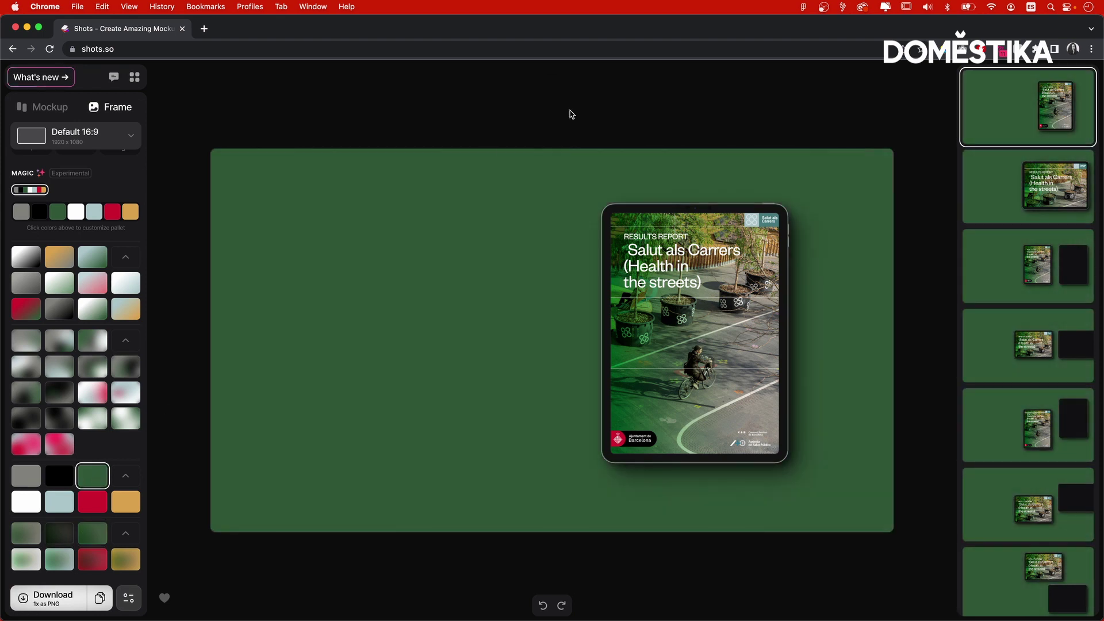
Try the blurred green-to-white, the light blue-to-green and the grey-black-green Magic gradients as backgrounds.
scroll(104, 459, "down", 1)
left_click(96, 282)
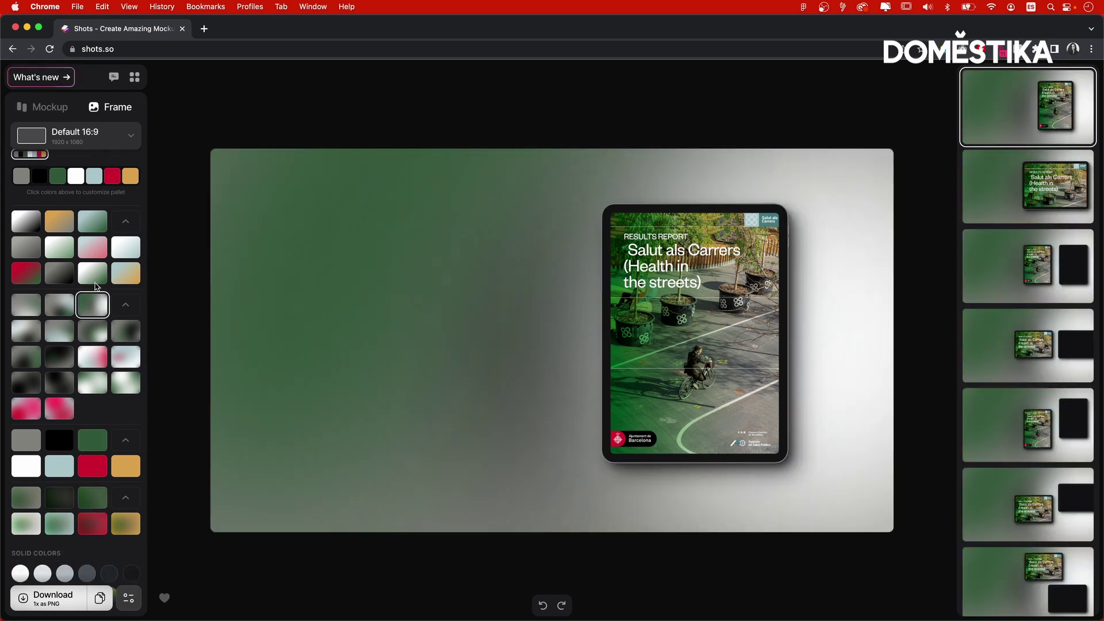
left_click(96, 224)
left_click(30, 365)
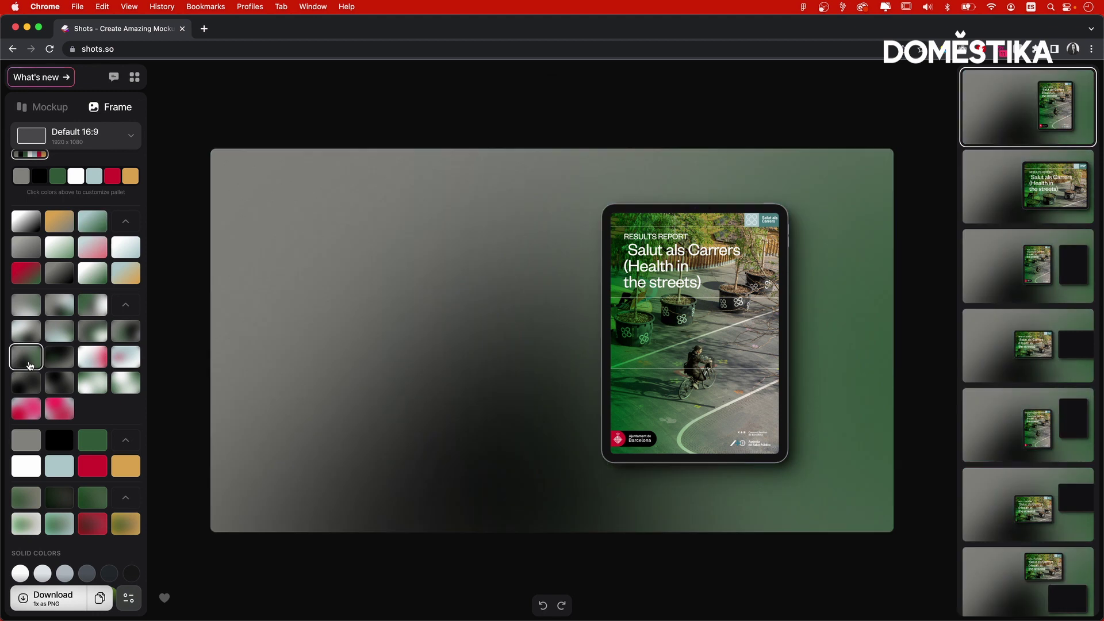
Apply the blurred dark green Magic background and download the mockup as a 1x PNG.
left_click(89, 507)
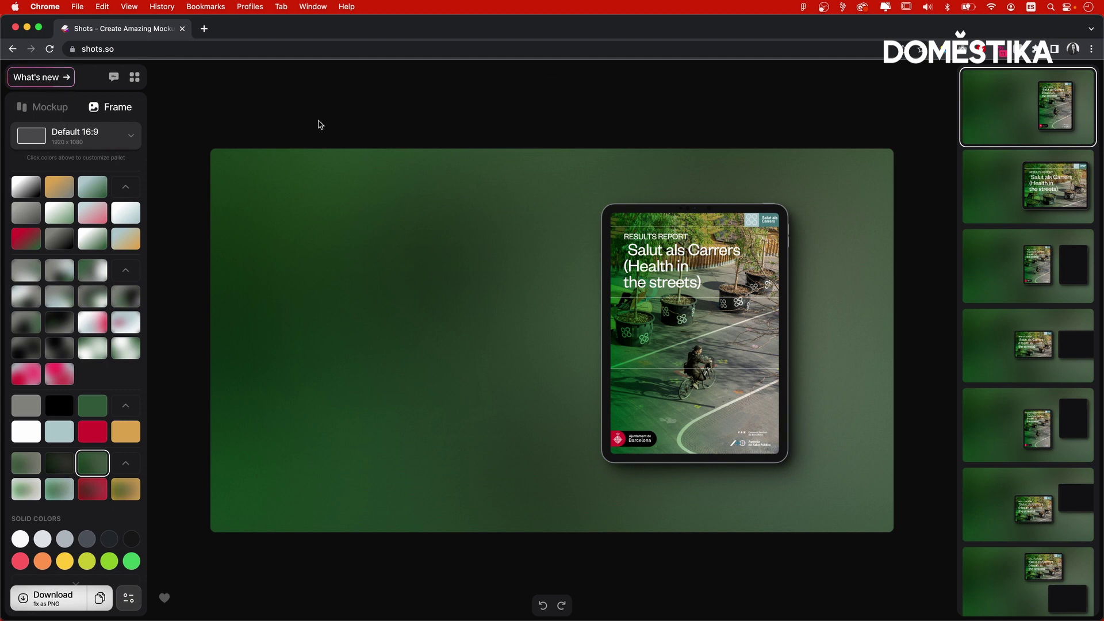
left_click(51, 598)
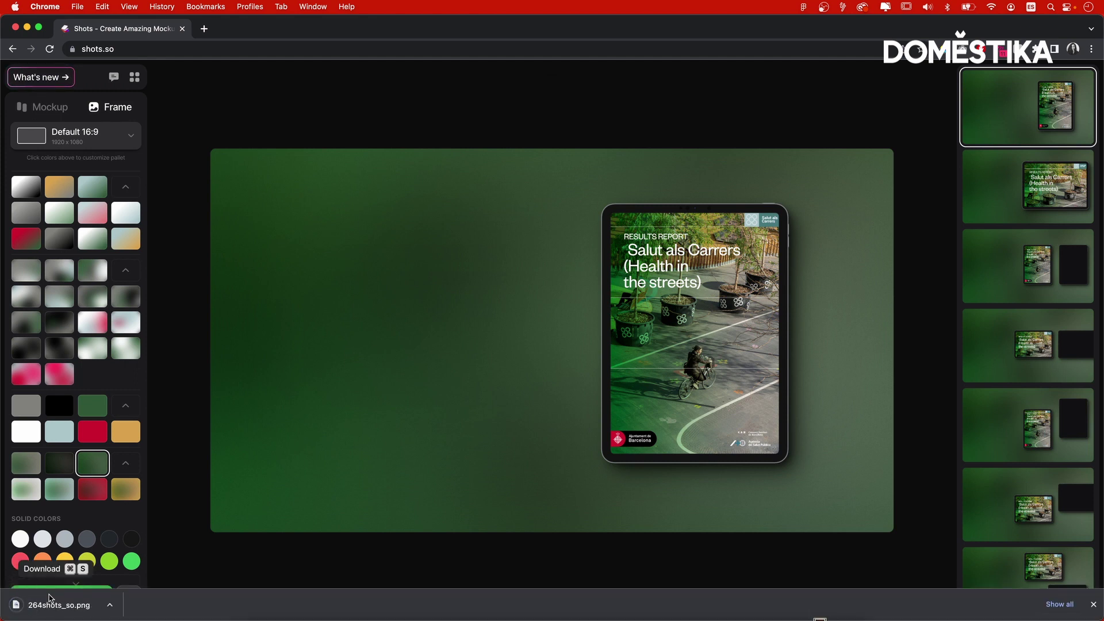
Make the frame background transparent and download this version of the mockup as a 1x PNG.
scroll(68, 255, "up", 2)
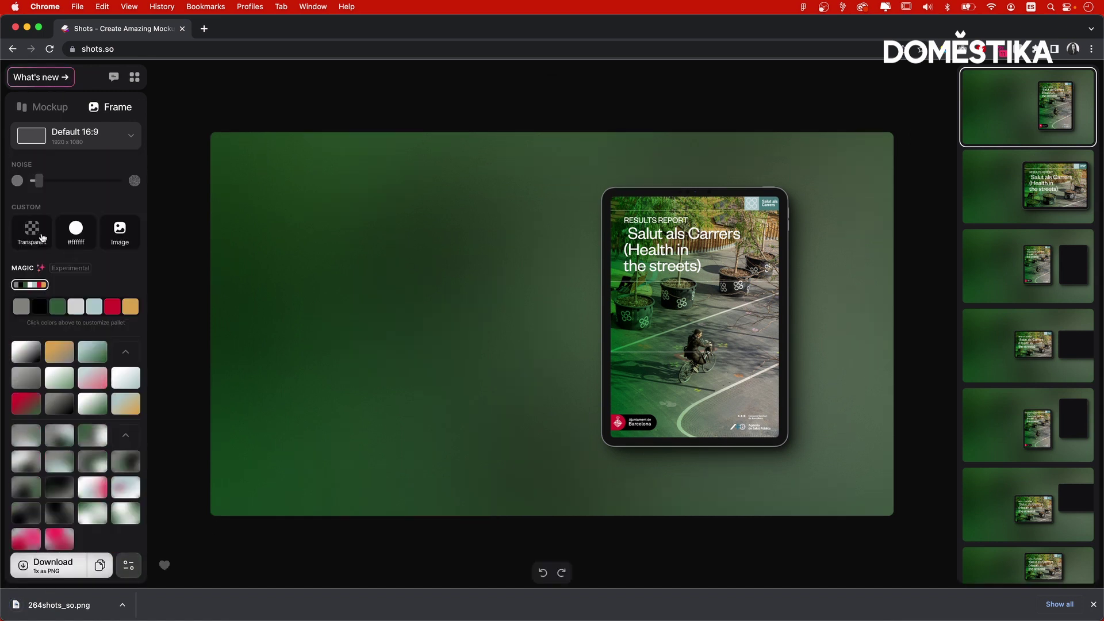
left_click(34, 233)
scroll(107, 431, "down", 10)
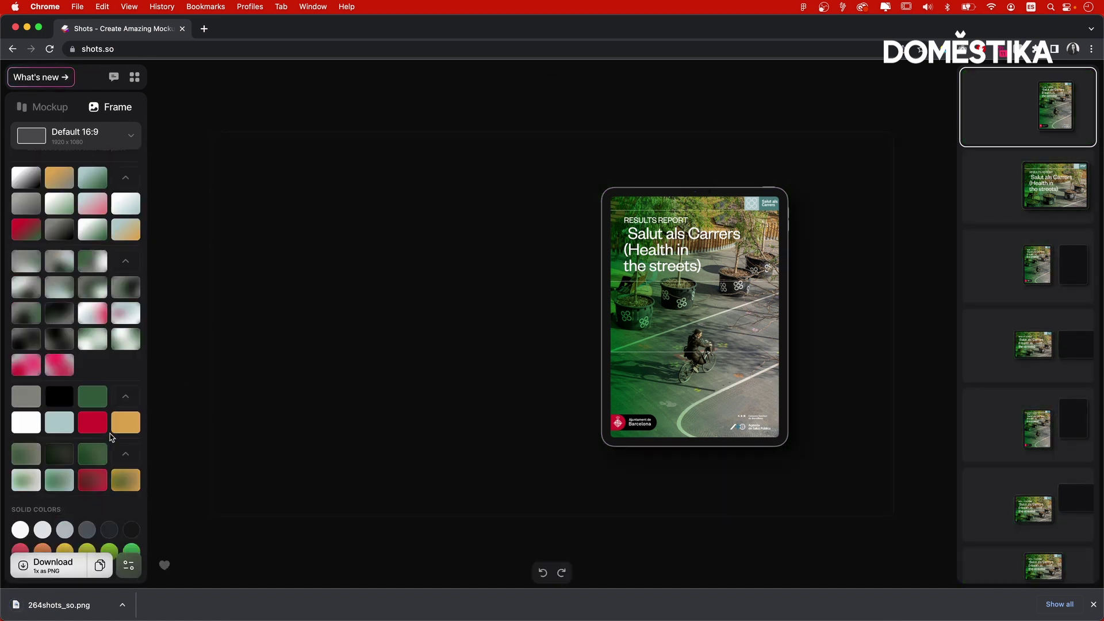
left_click(68, 566)
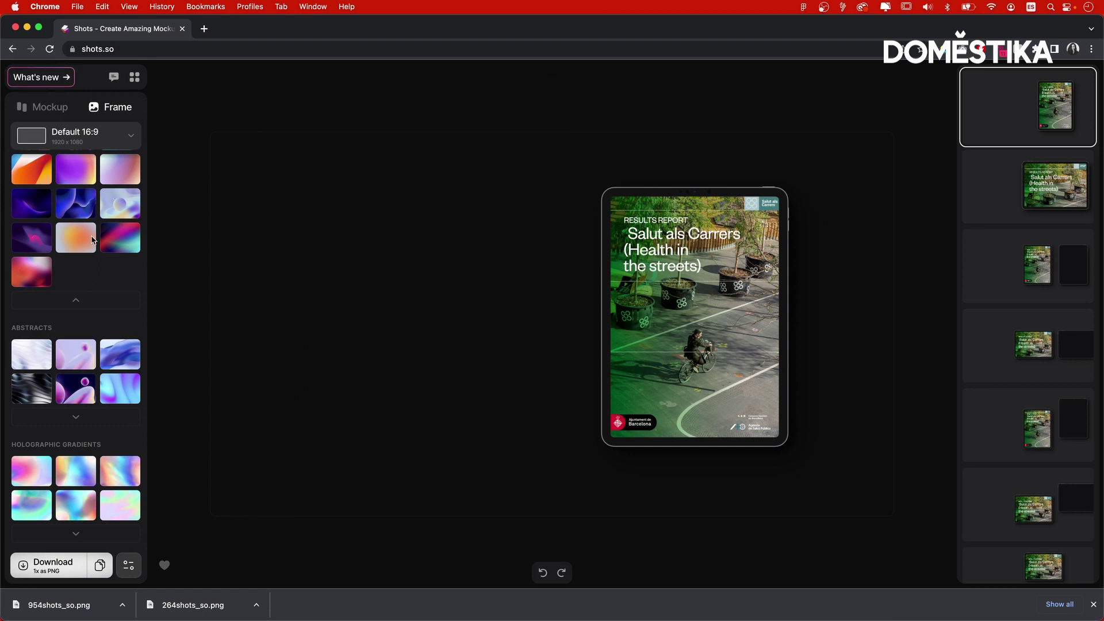
Look through the What's new notes for the June 12, 2023 update.
left_click(48, 81)
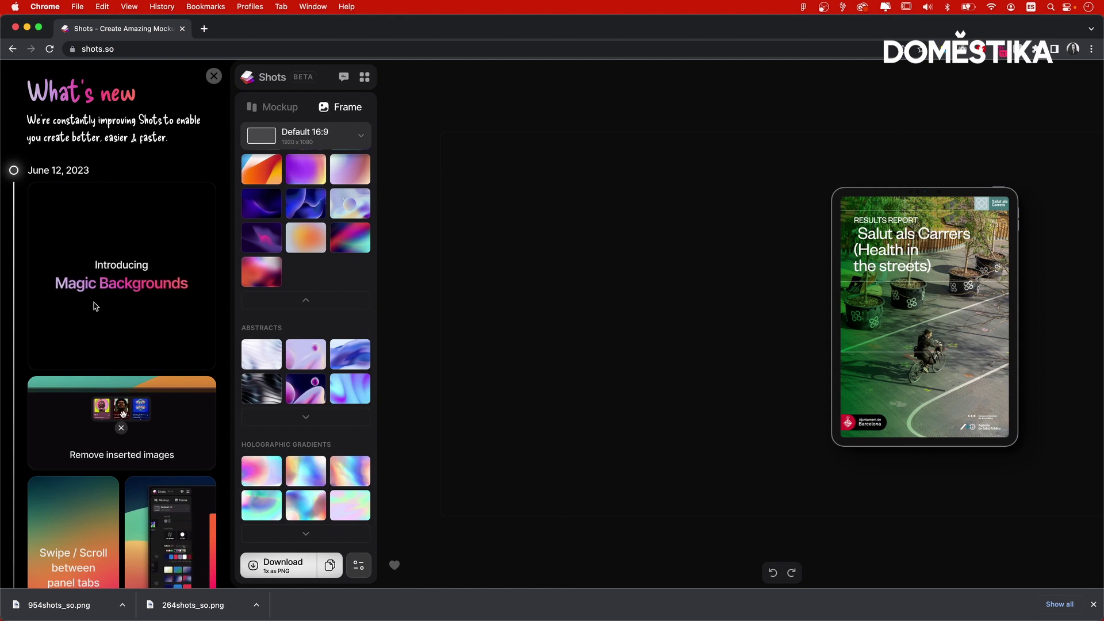
scroll(95, 306, "down", 2)
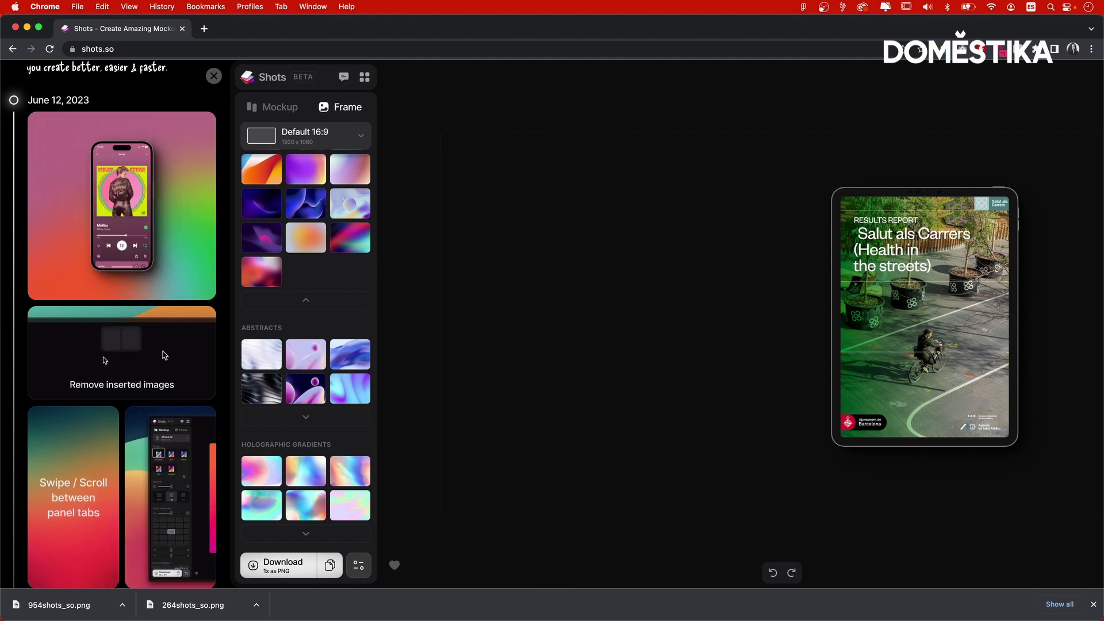
scroll(124, 326, "down", 9)
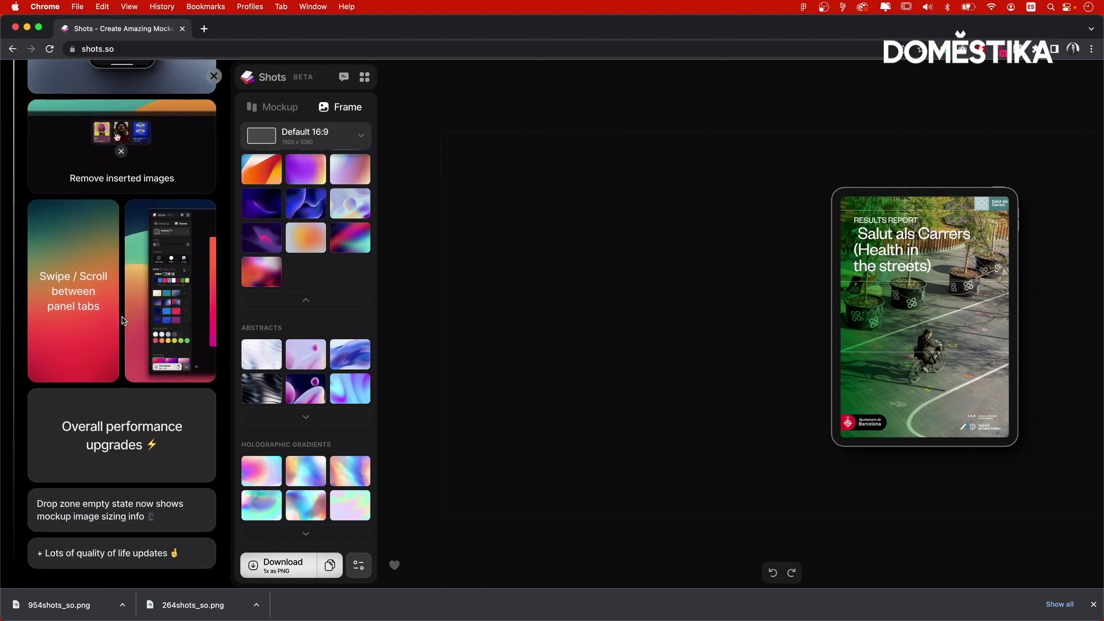